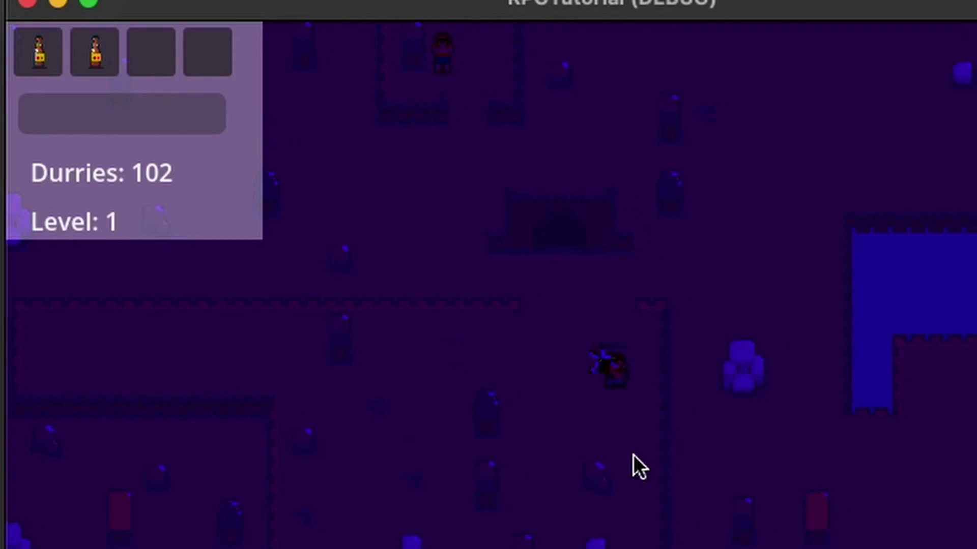
In the running game, walk the player left and up into the dark room to collect the torch, then back down.
key("space")
key("Left")
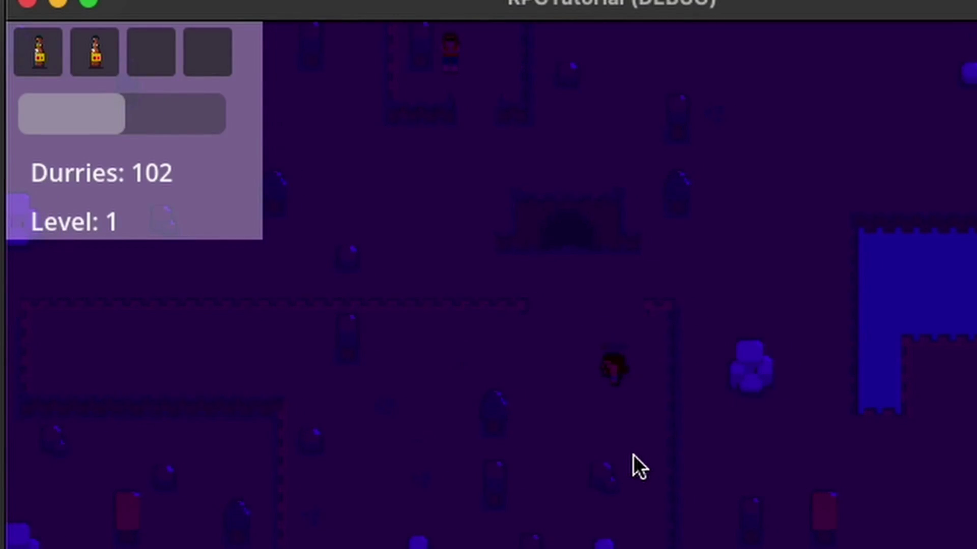
key("Up")
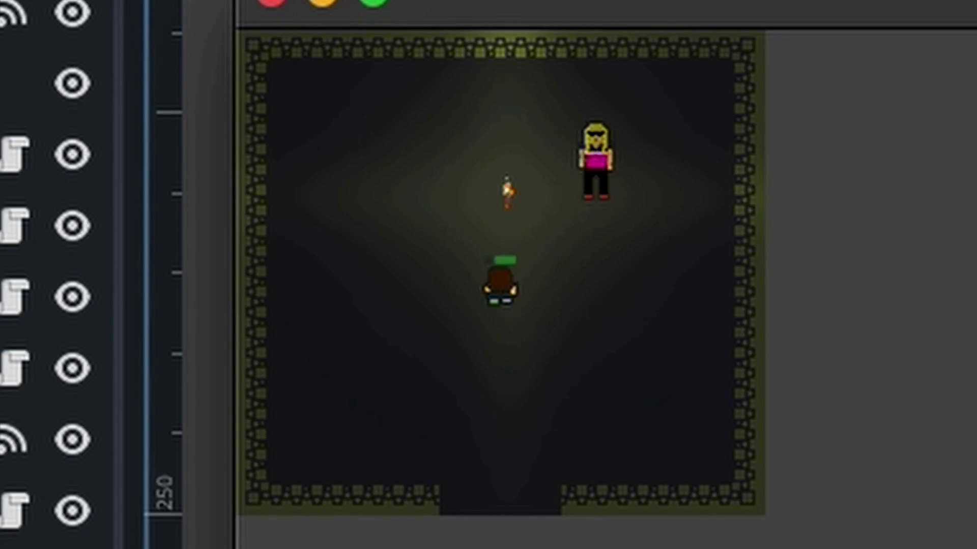
key("Up")
key("Down")
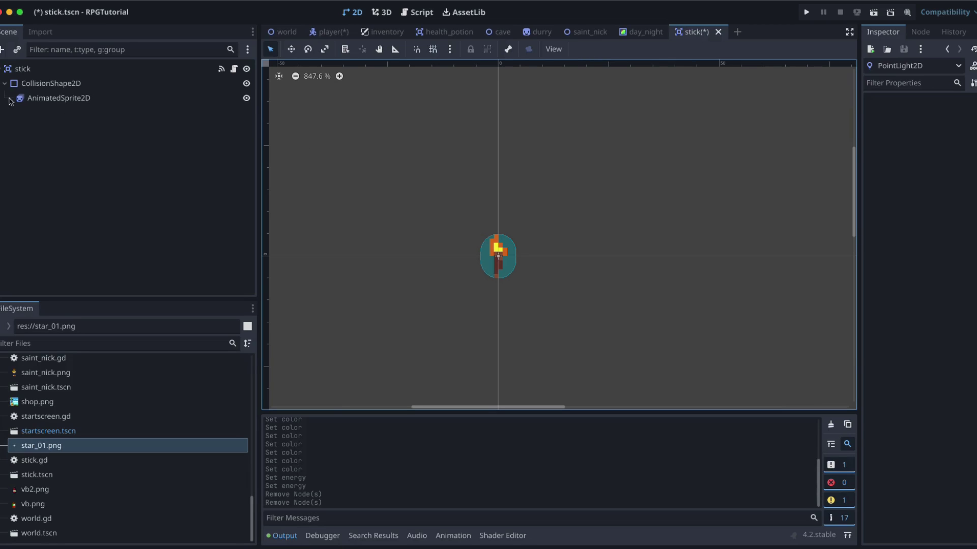
Add a PointLight2D node to the stick scene and dismiss its configuration warning.
left_click(3, 49)
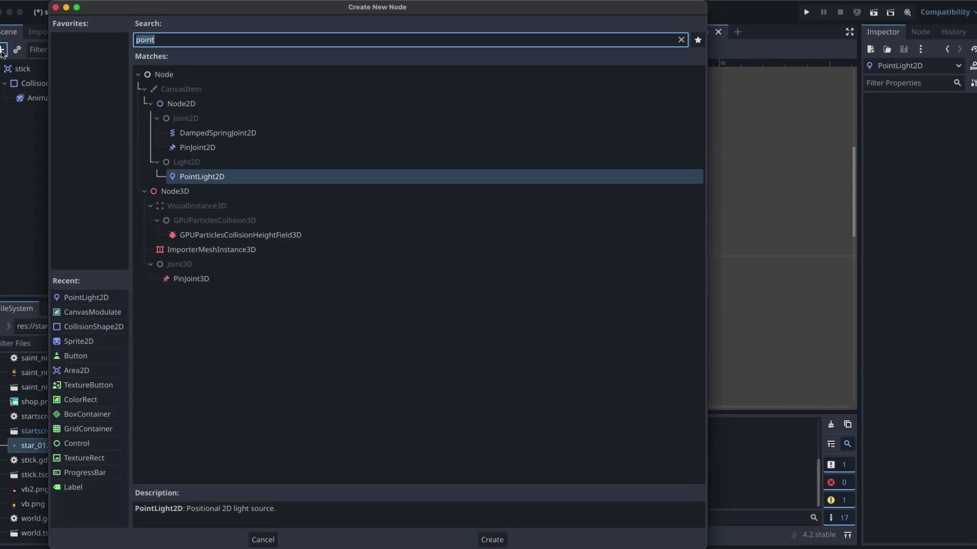
double_click(210, 176)
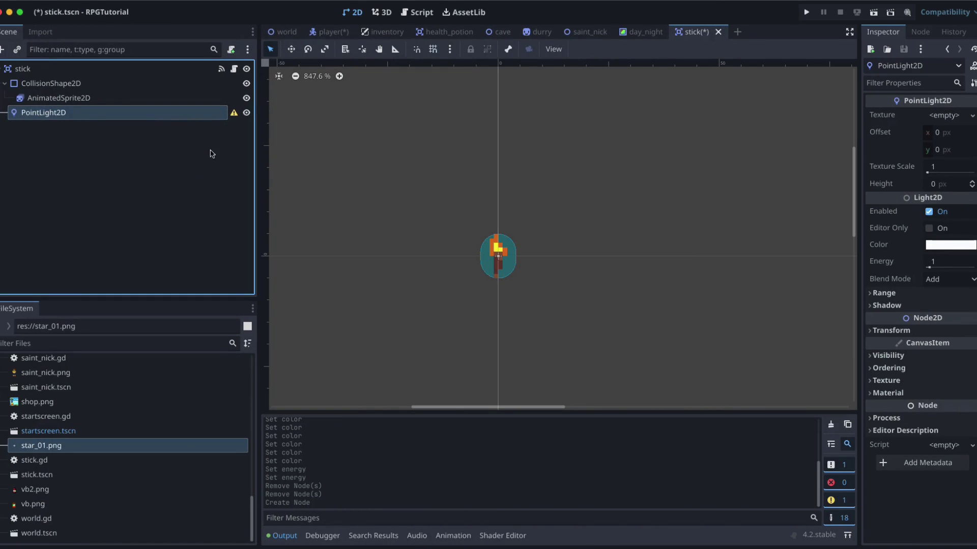
left_click(233, 114)
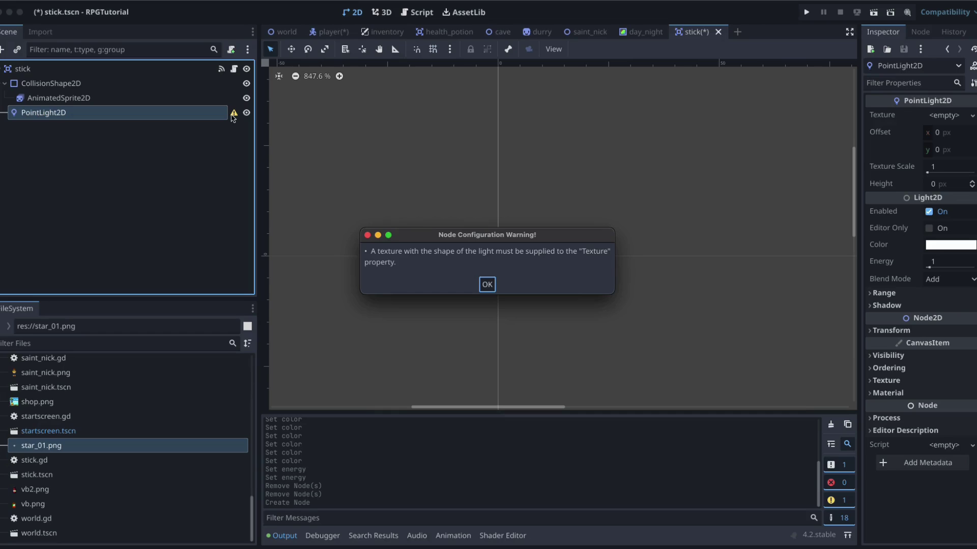
left_click(486, 285)
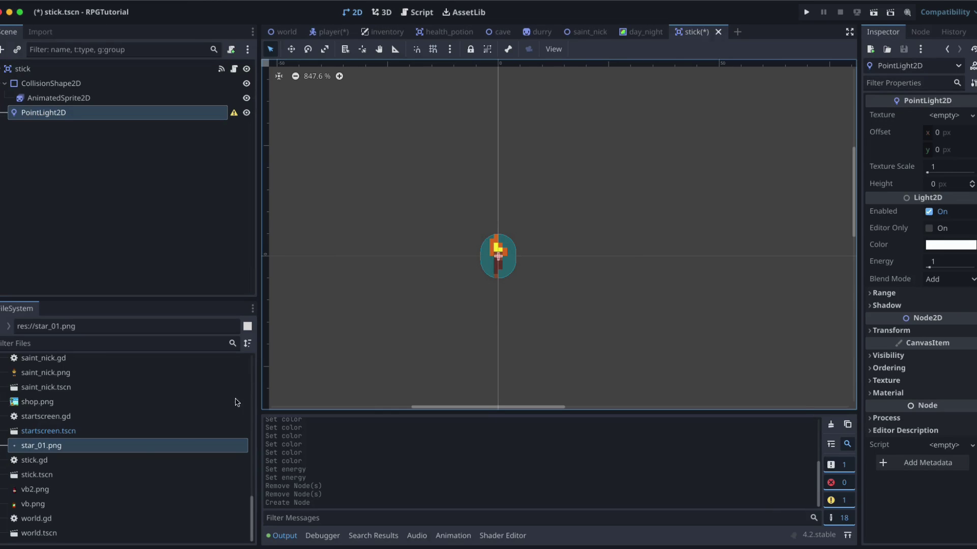
Assign star_01.png as the light's texture and enable its shadow.
left_click_drag(43, 446, 943, 114)
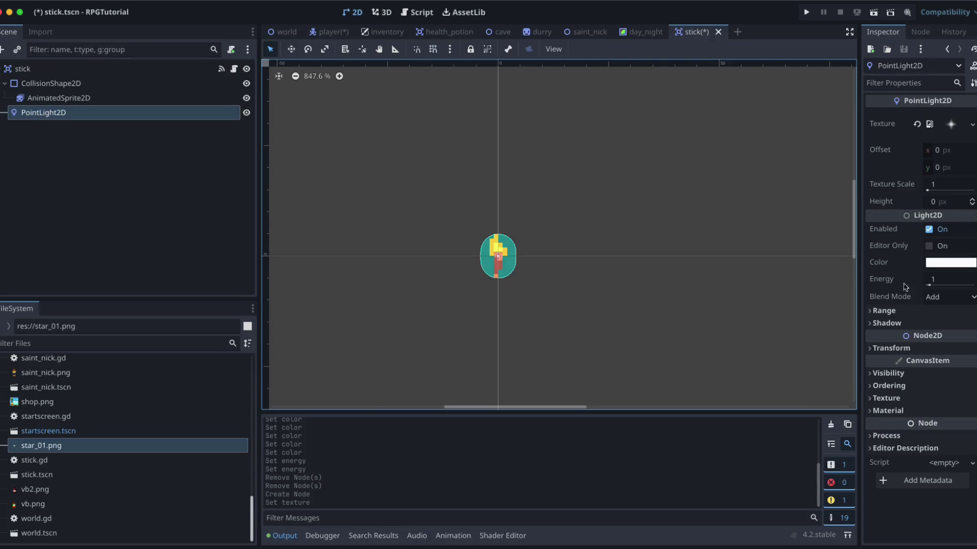
left_click(894, 324)
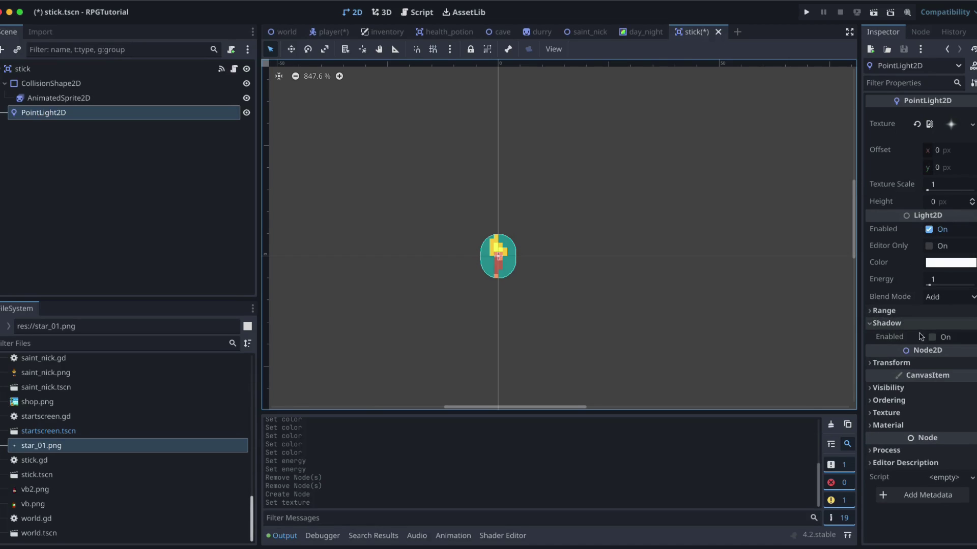
left_click(934, 338)
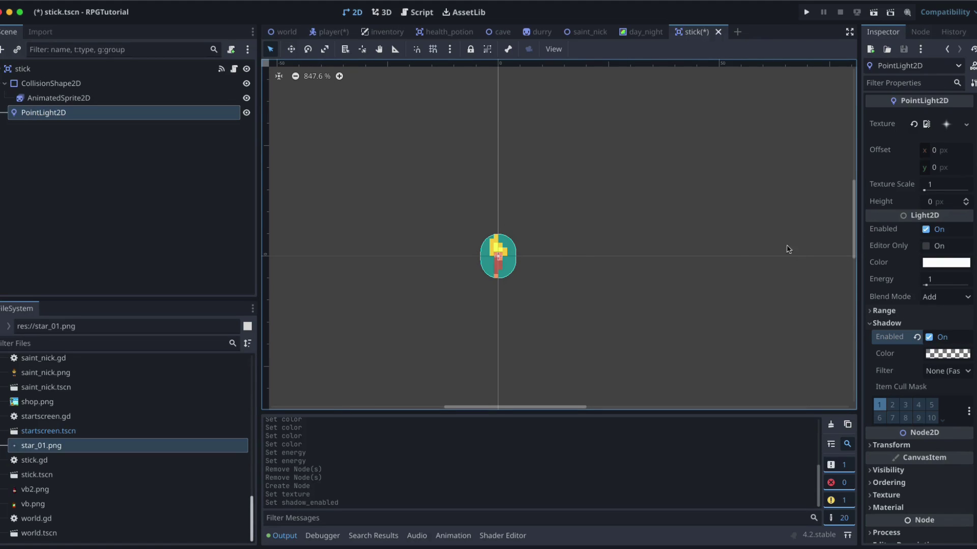
Set the stick light's colour to orange f99521.
mouse_move(903, 301)
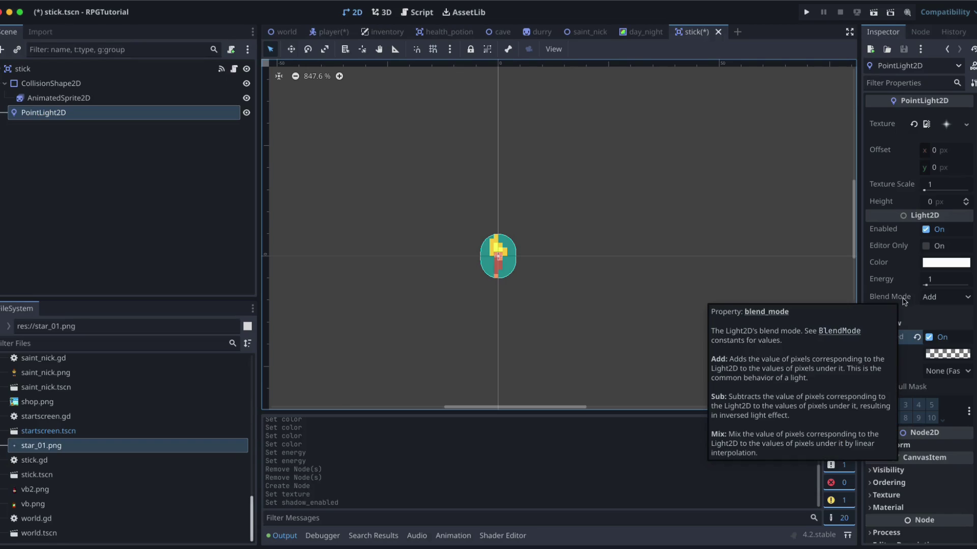
left_click(945, 263)
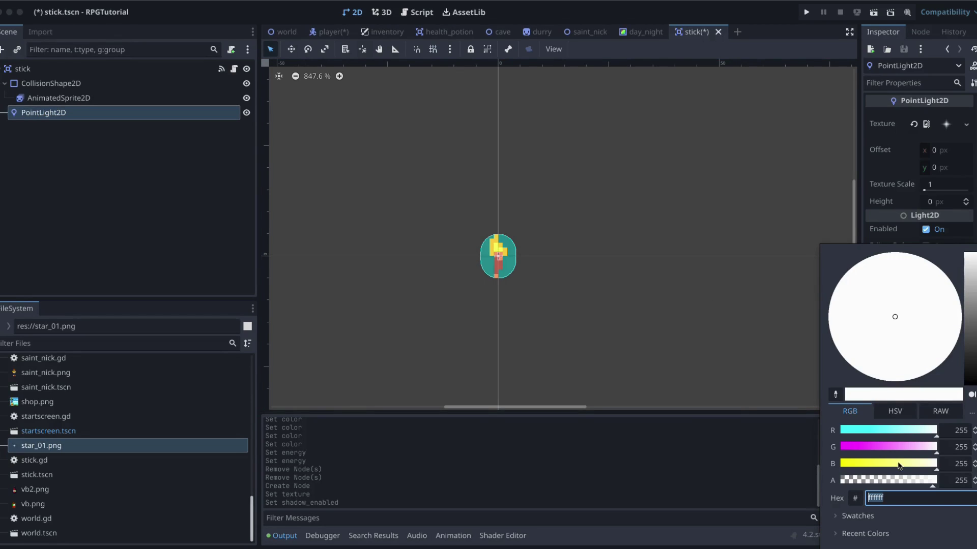
type("ffe2d2")
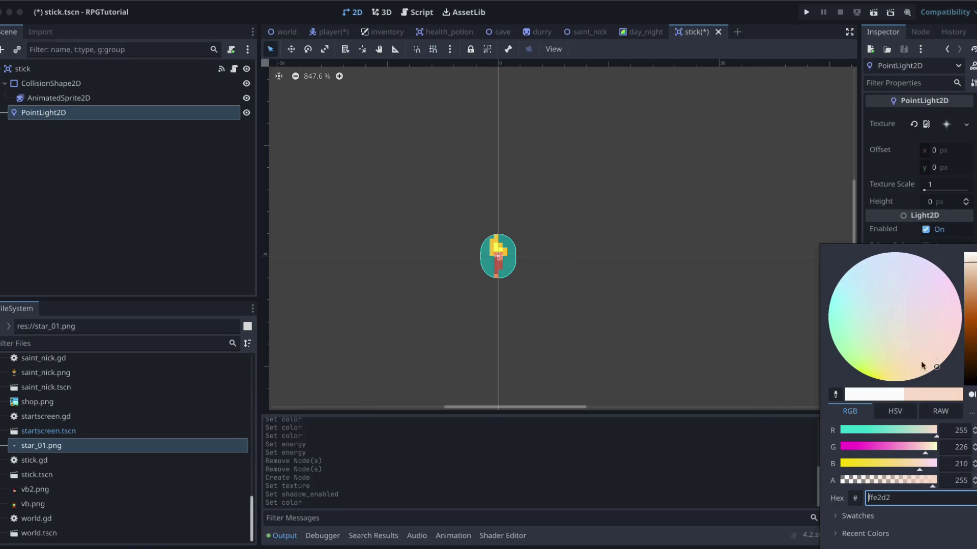
left_click(973, 312)
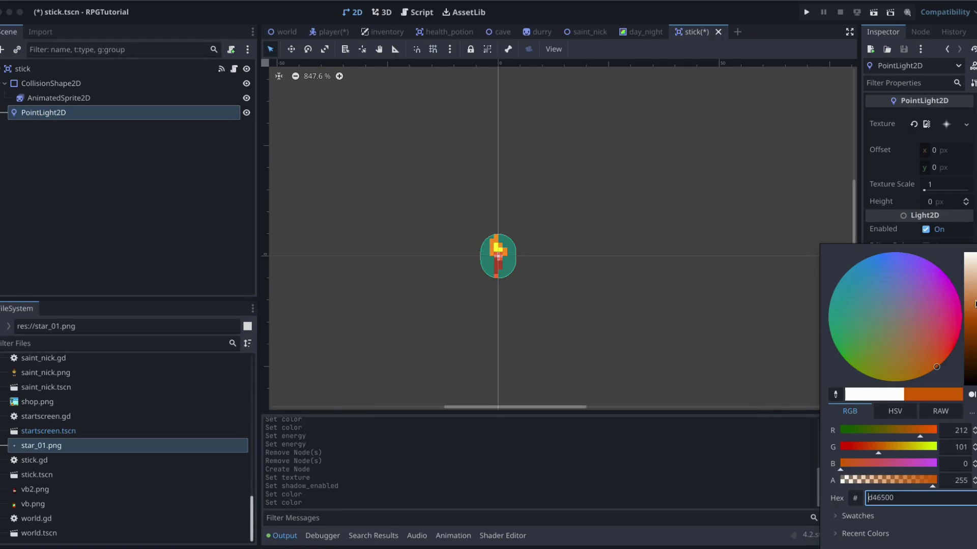
left_click_drag(913, 449, 853, 464)
left_click(934, 430)
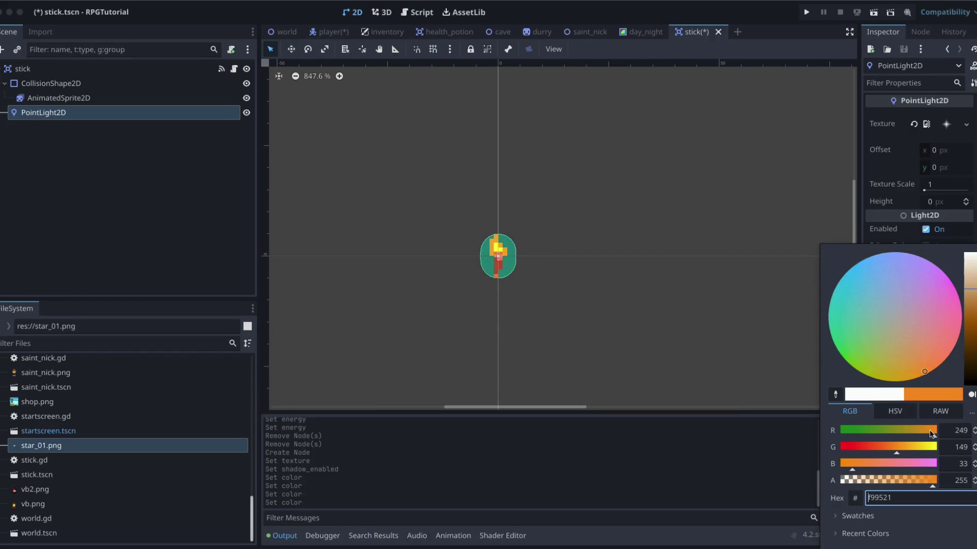
left_click(586, 249)
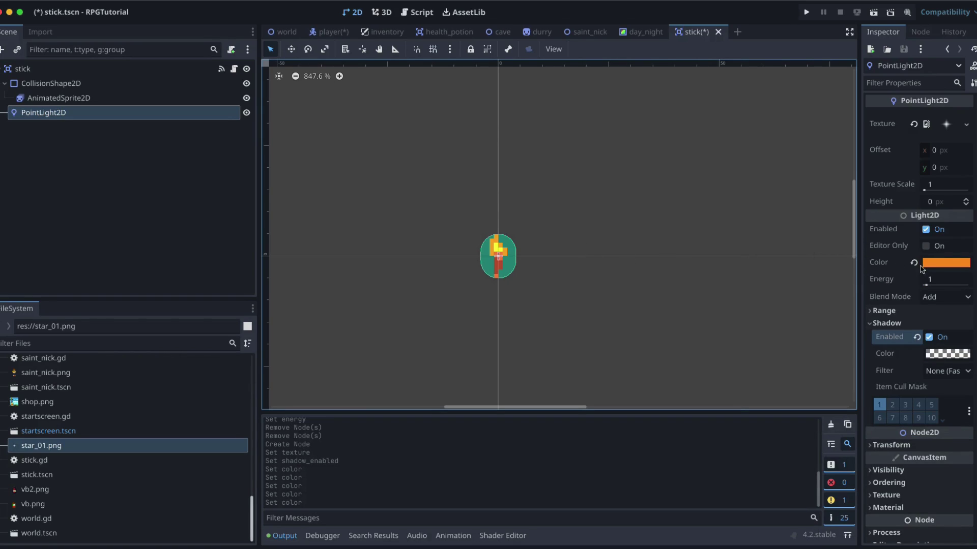
Set the light's energy to 0.82 and save stick.tscn.
left_click(926, 284)
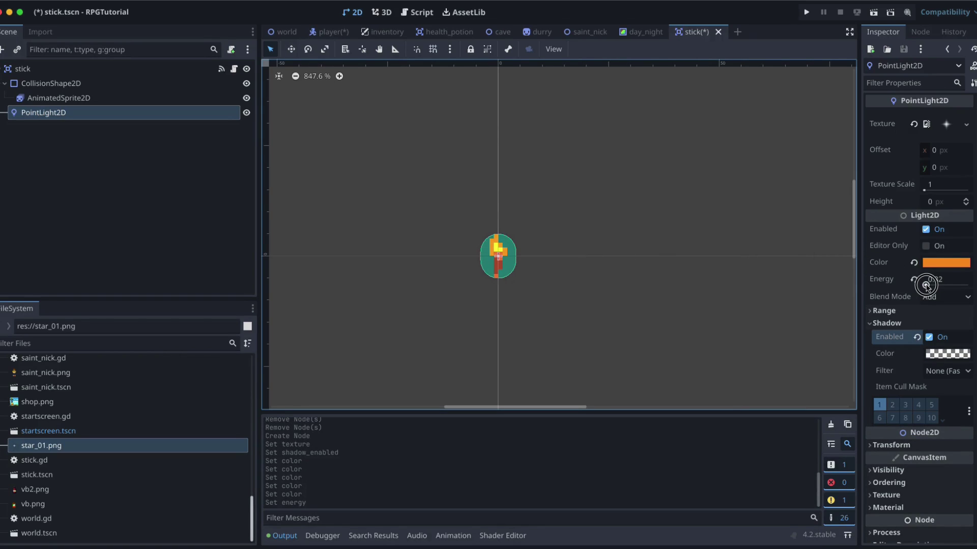
mouse_move(926, 285)
left_mouse_down()
mouse_move(954, 285)
mouse_move(926, 285)
left_mouse_up()
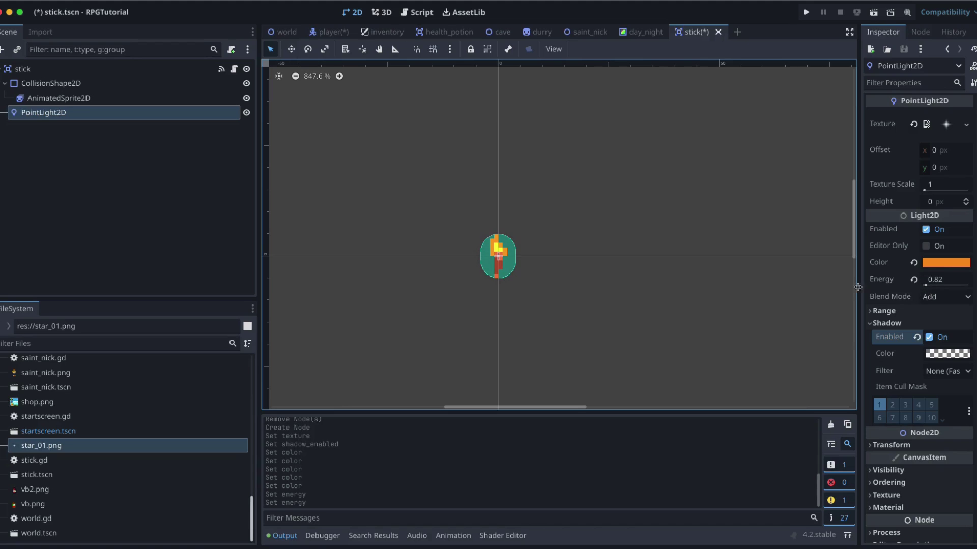
key("ctrl+s")
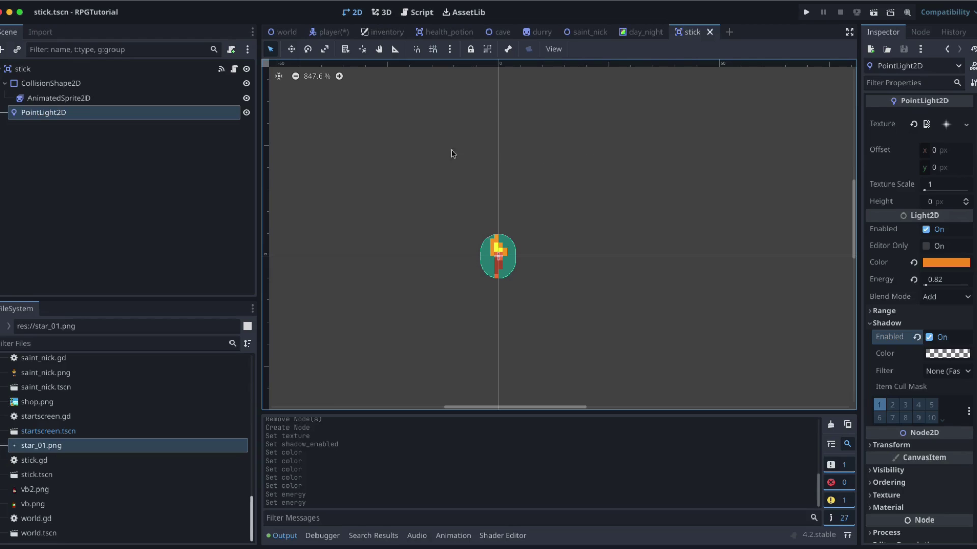
In the player scene, add a PointLight2D under the player root with the star_01.png texture.
left_click(336, 32)
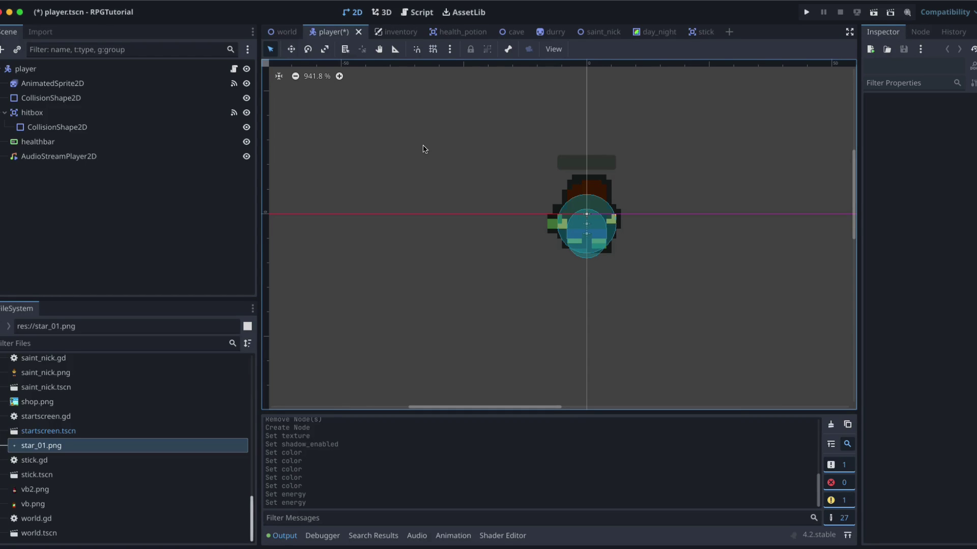
left_click(37, 69)
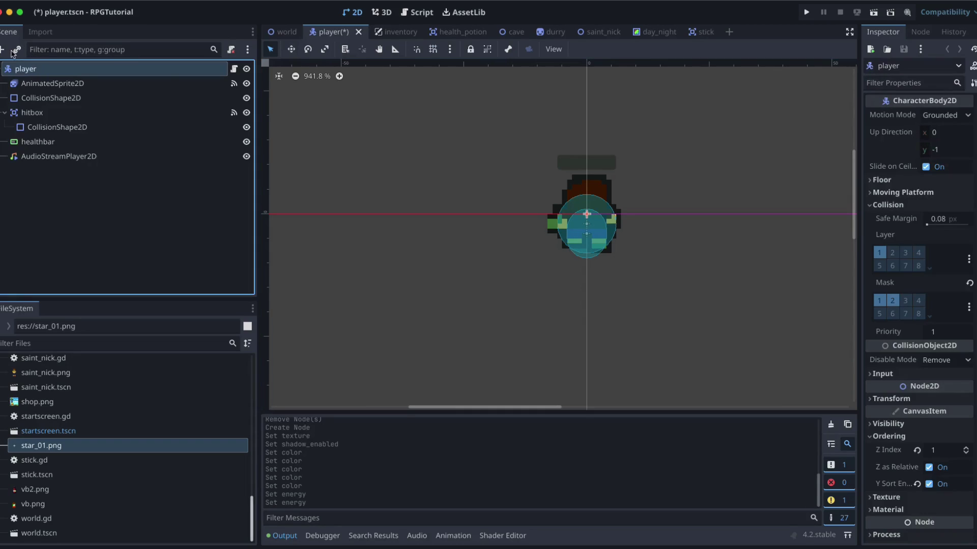
left_click(4, 49)
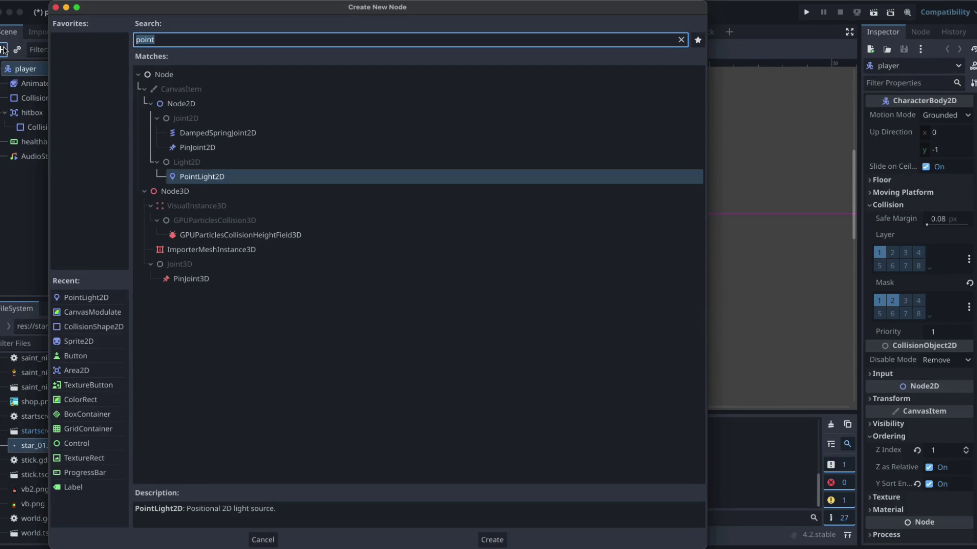
key("Return")
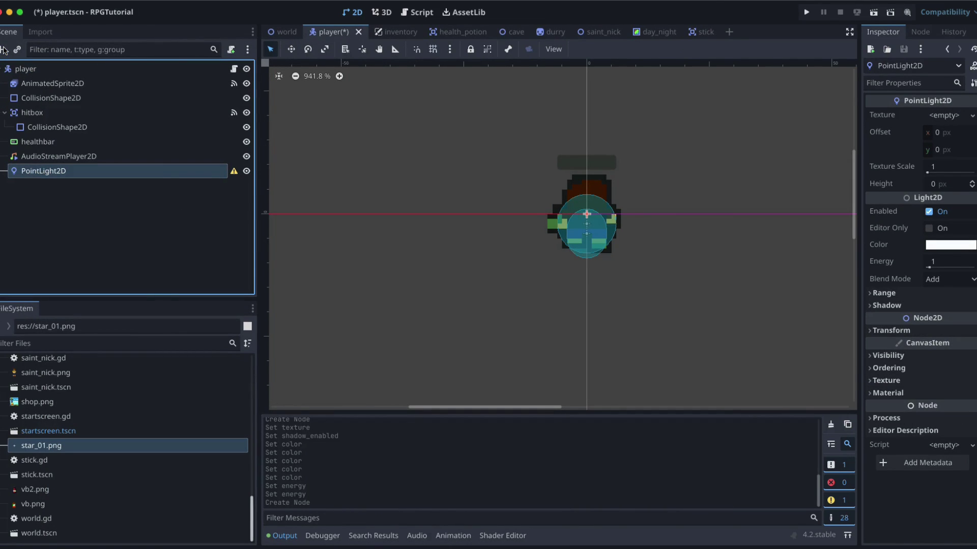
left_click(64, 447)
left_click_drag(64, 447, 949, 116)
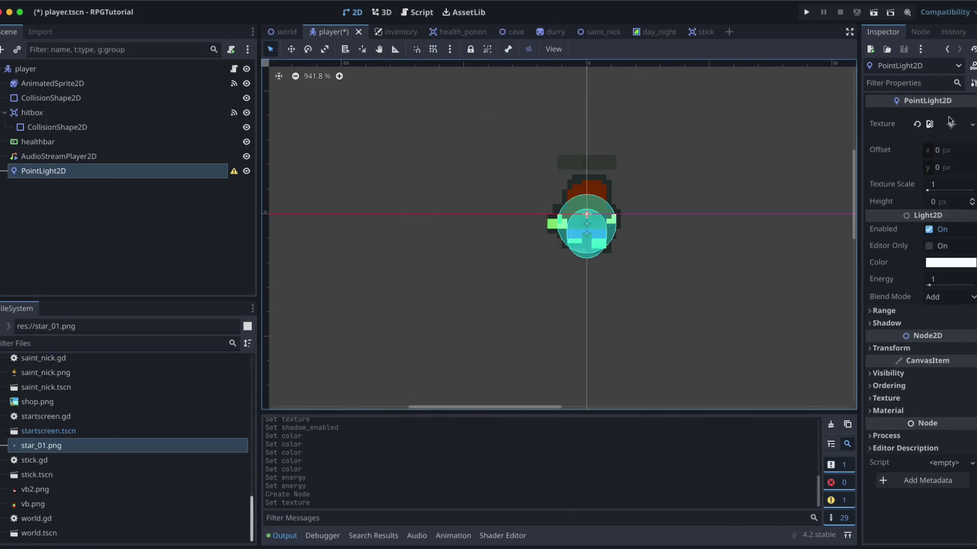
Make the player's light orange and leave its shadow disabled.
left_click(945, 263)
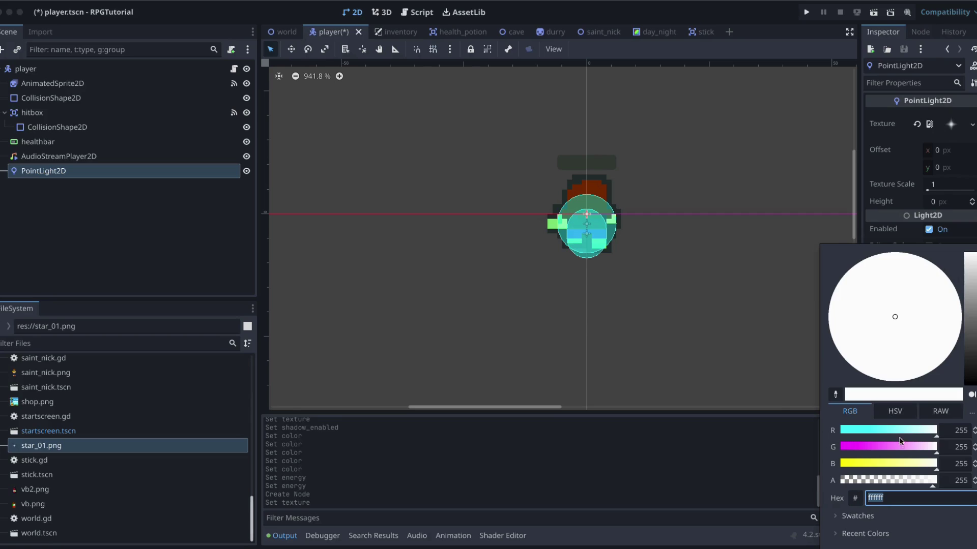
mouse_move(908, 433)
left_mouse_down()
mouse_move(945, 430)
mouse_move(901, 448)
left_mouse_up()
left_click(855, 462)
left_click(830, 235)
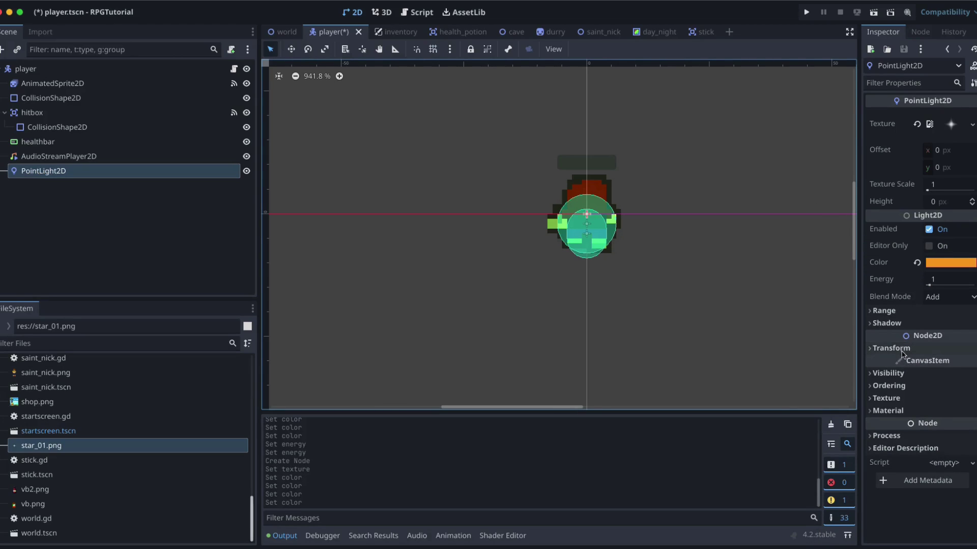
left_click(896, 324)
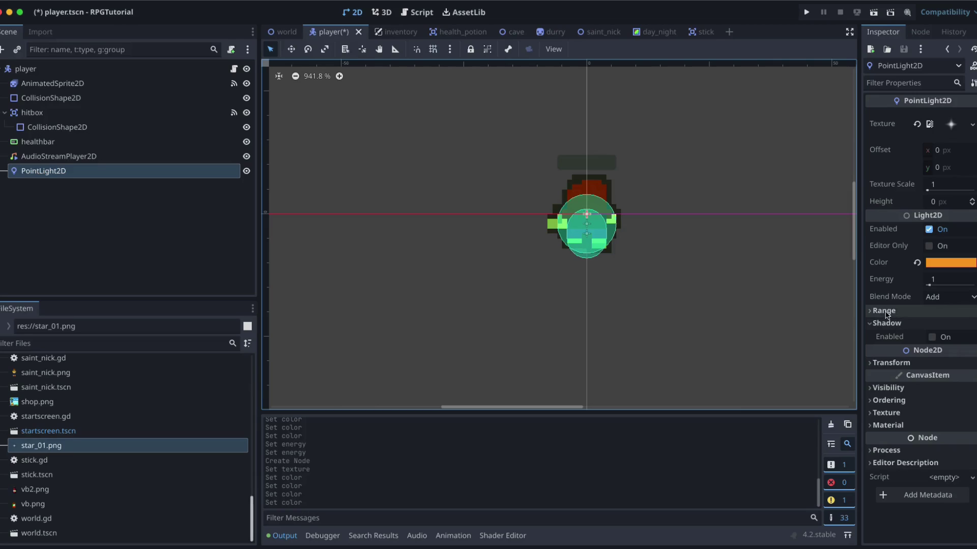
left_click(876, 324)
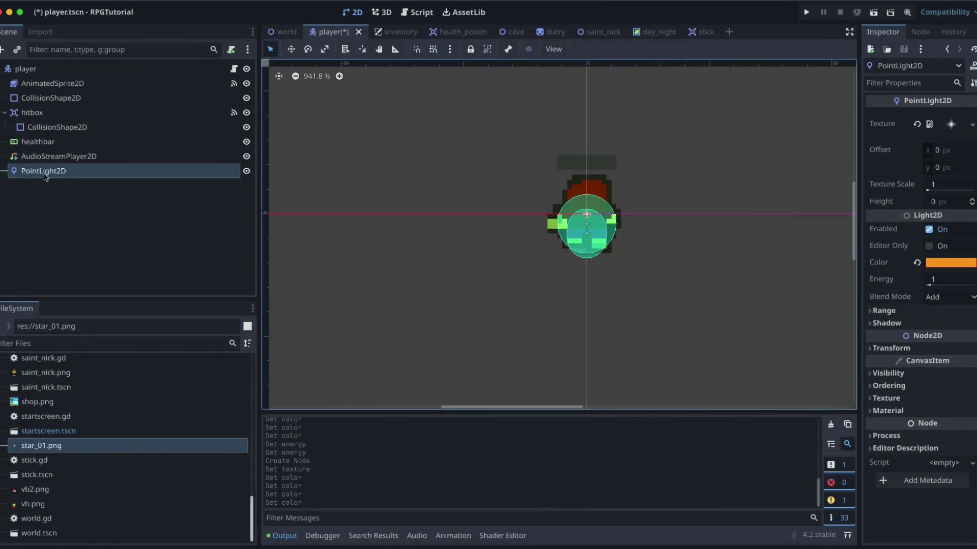
Rename the player's PointLight2D to stick_light and attach a new stick_light.gd script.
left_click(46, 174)
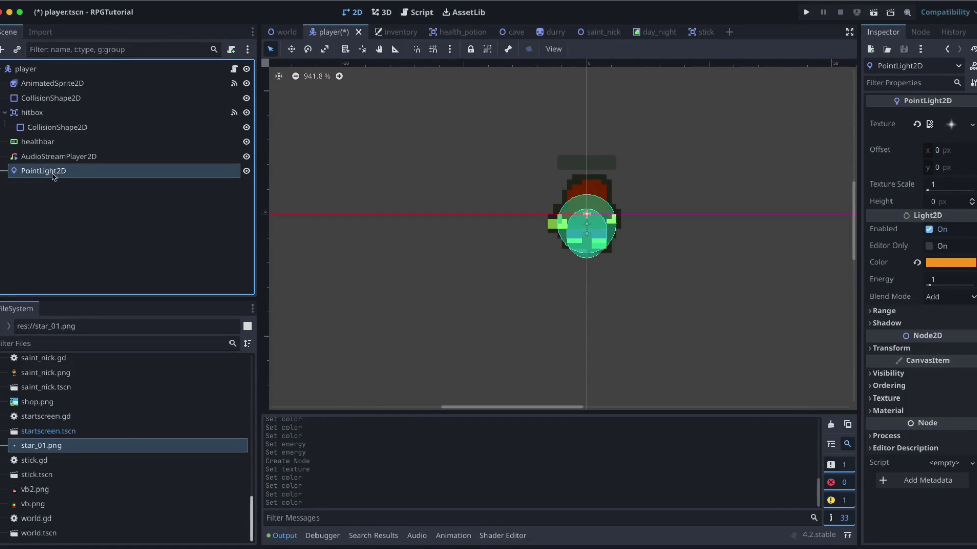
left_click(53, 176)
type("s")
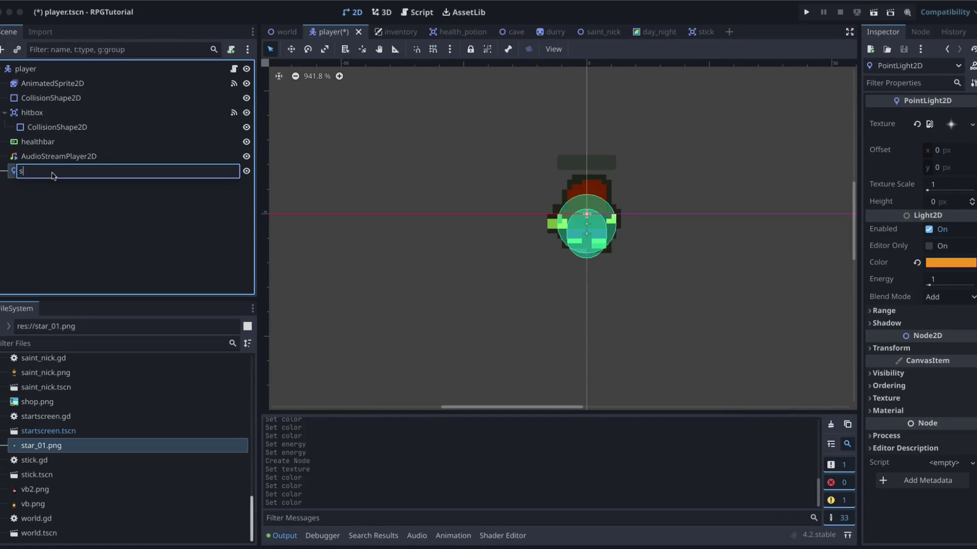
type("tick_light")
key("Return")
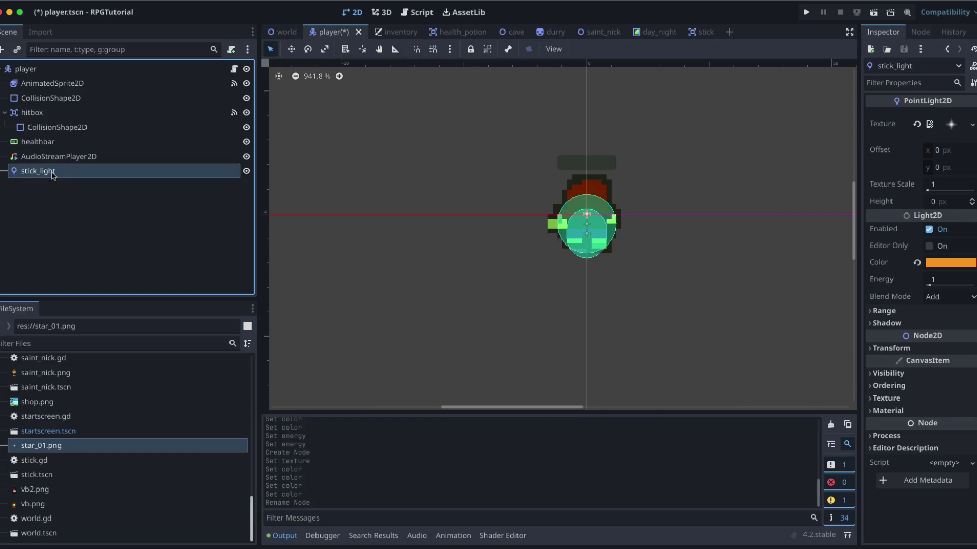
left_click(231, 50)
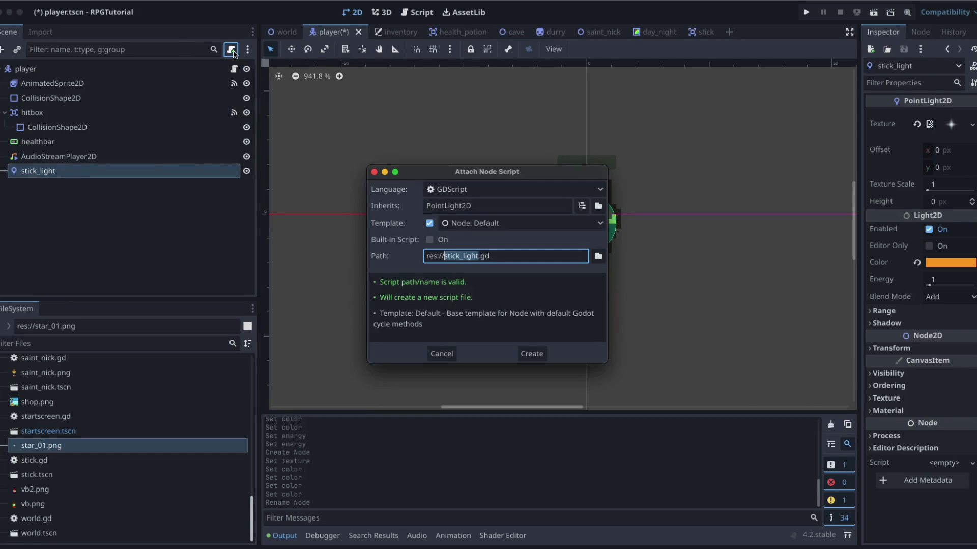
key("Return")
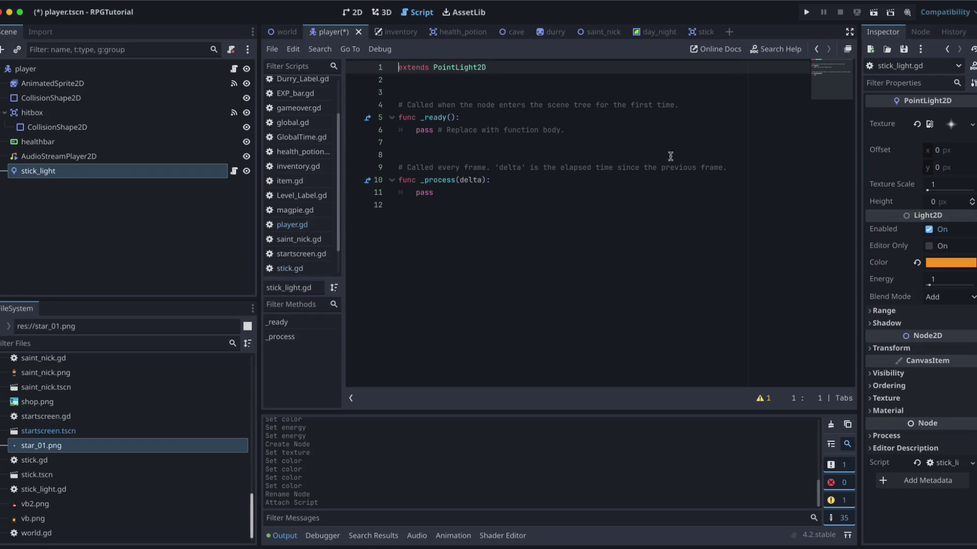
Replace the script's template body with the has_stick, night-time torch visibility code.
left_click_drag(728, 167, 686, 80)
key("BackSpace")
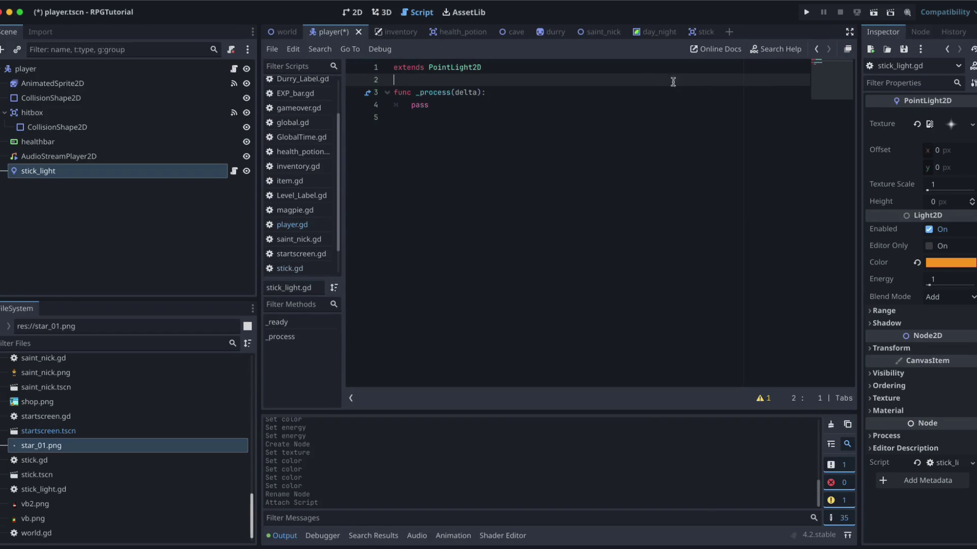
triple_click(449, 103)
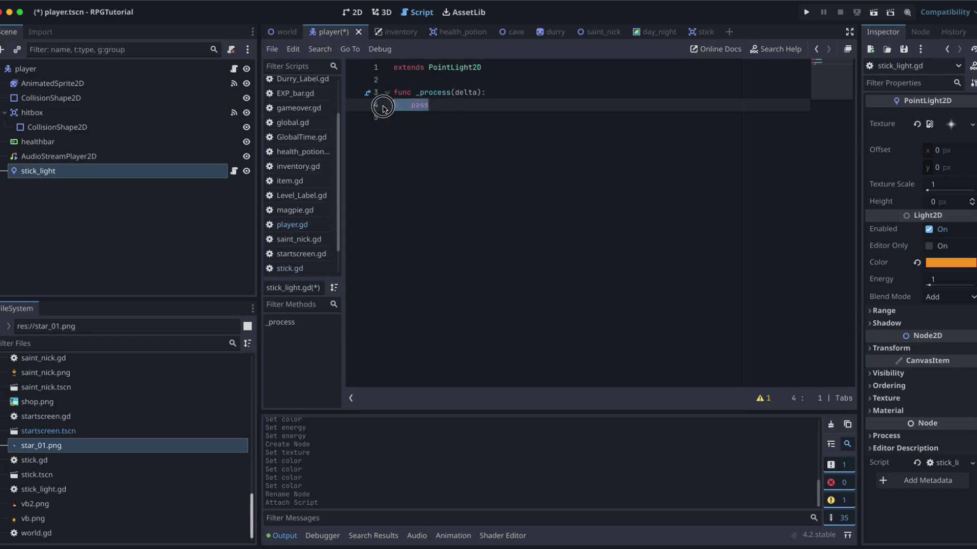
key("BackSpace")
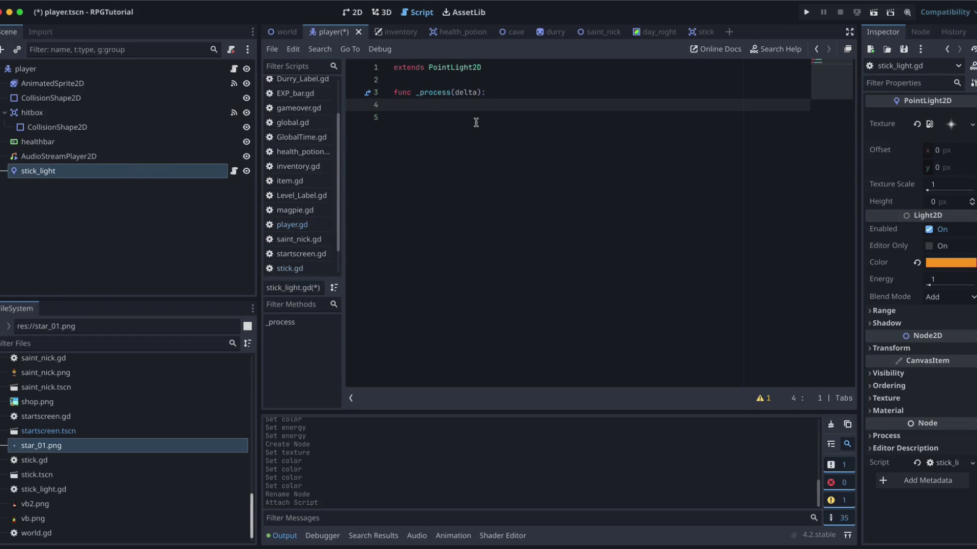
key("Tab")
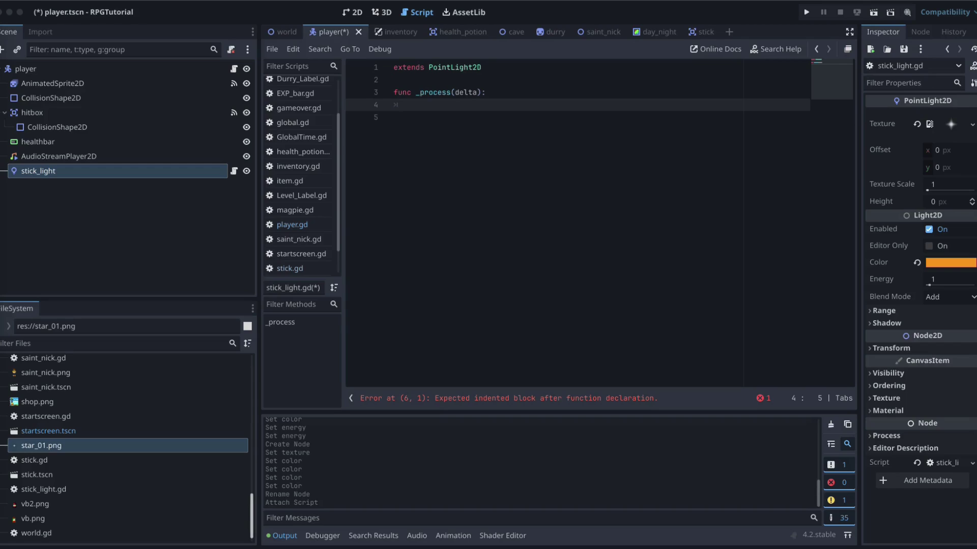
left_click(407, 105)
type("# Check if the player has the stick \tif Global.has_stick: \t\t# Get the current time of day \t\tvar time_of_day = fmod(GlobalTime.global_time, 24.0) \t\t \t\t# Check if the current time is between 6 PM and 6 AM \t\tif time_of_day >= 18.0 or time_of_day < 6.0: \t\t\tvisible = true \t\telse: \t\t\tvisible = false \telse: \t\tvisible = false")
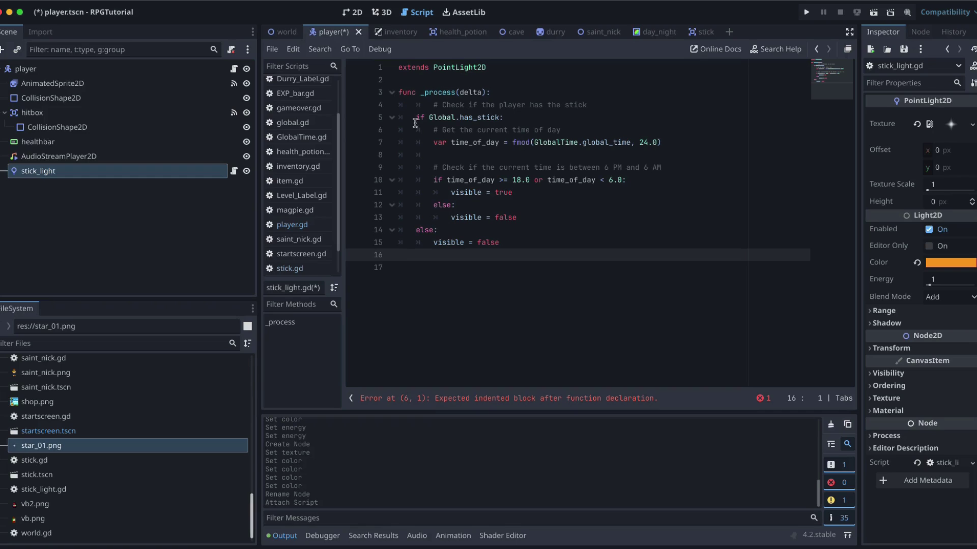
left_click_drag(587, 105, 594, 86)
key("BackSpace")
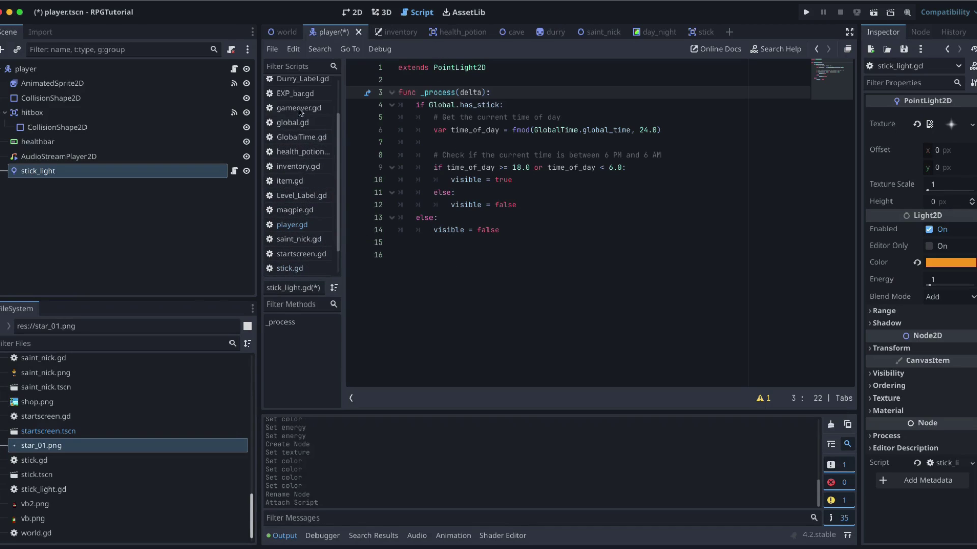
Compare against day_night.gd, then save stick_light.gd and the player scene.
scroll(295, 113, "up", 1)
scroll(294, 112, "up", 3)
left_click(298, 80)
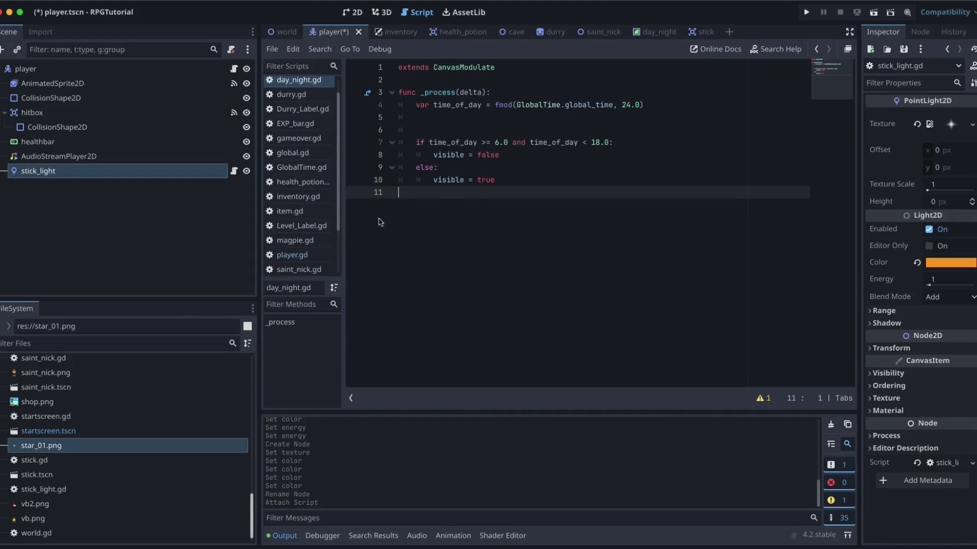
scroll(297, 229, "down", 3)
left_click(300, 251)
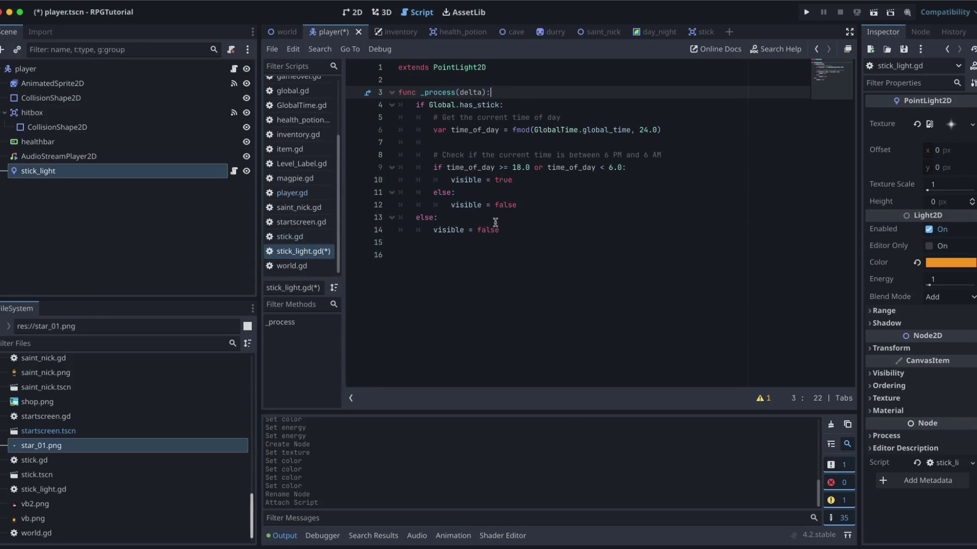
key("ctrl+s")
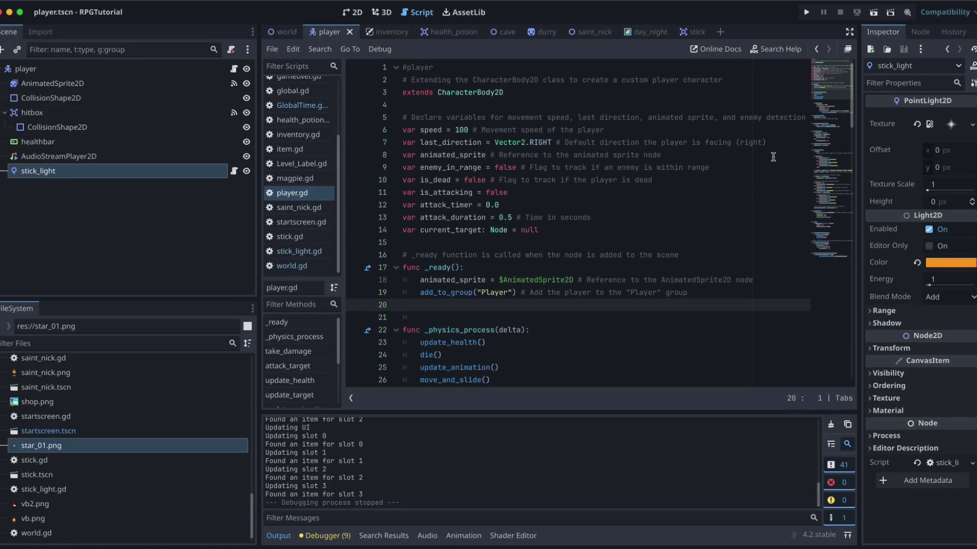
Run the game from the world scene and start it.
key("ctrl+shift+Tab")
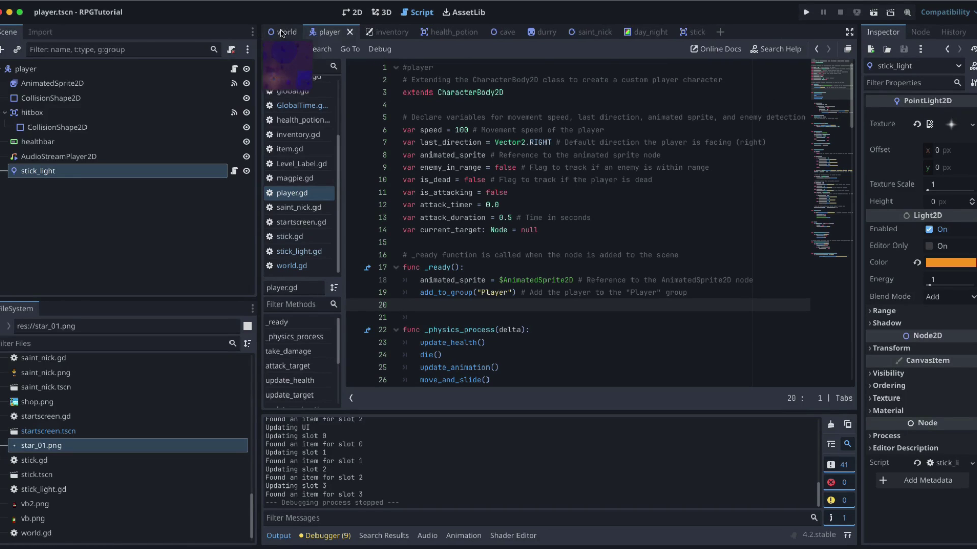
left_click(806, 12)
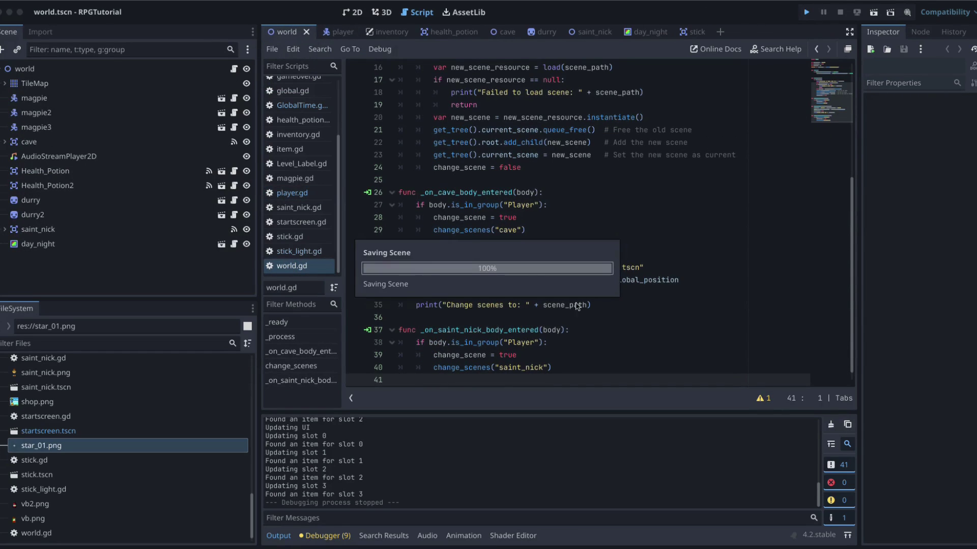
left_click(491, 315)
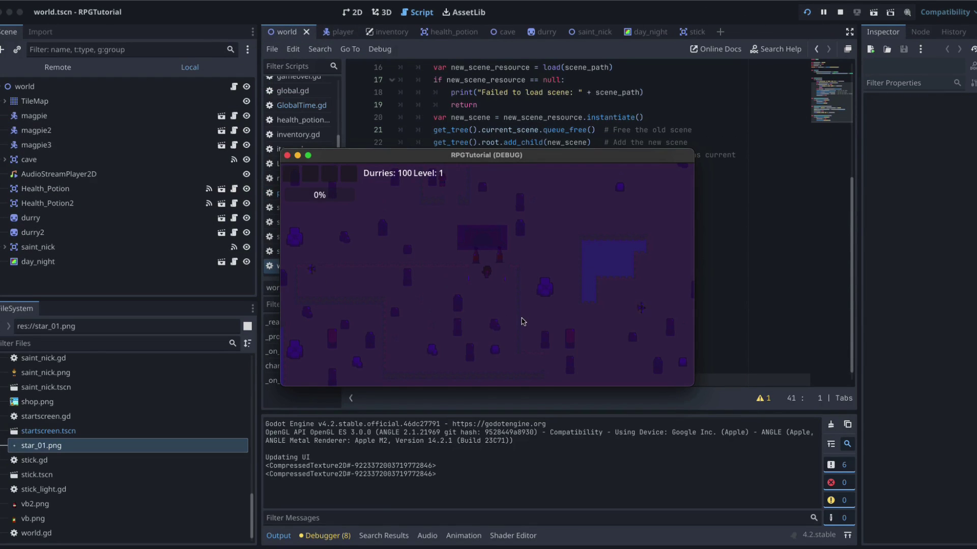
Walk the player up and left into the cave, down through it, then right and up.
key("Up")
key("Left")
key("Up")
key("Left")
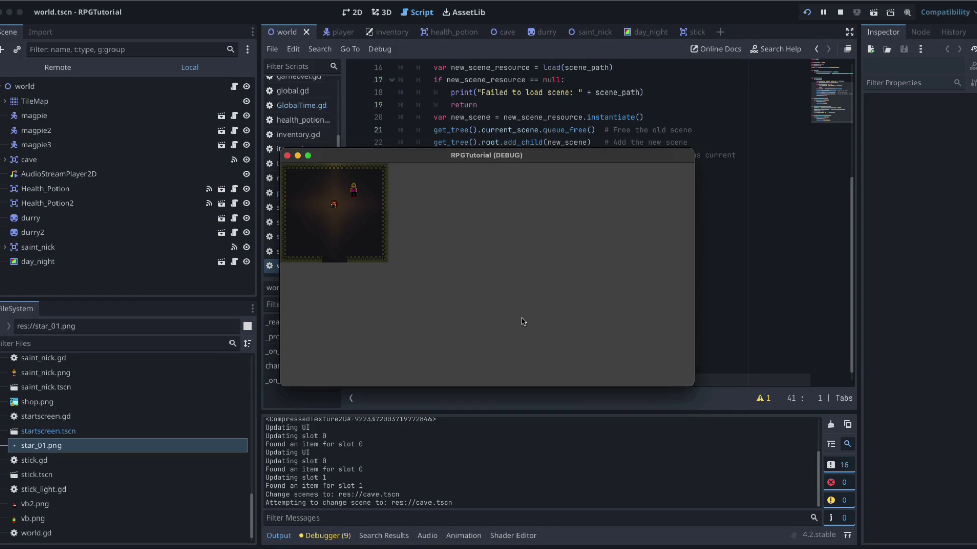
key("Down")
key("Down")
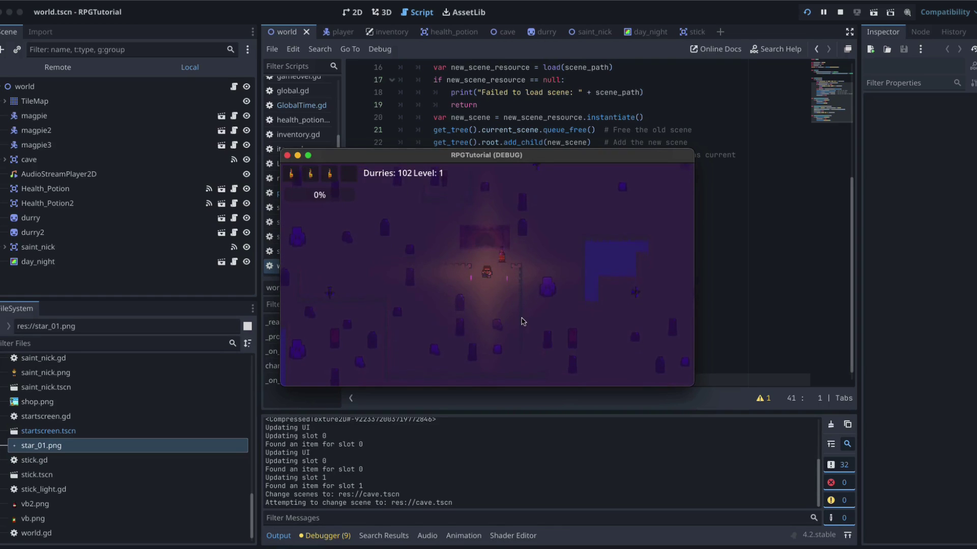
key("Right")
key("Up")
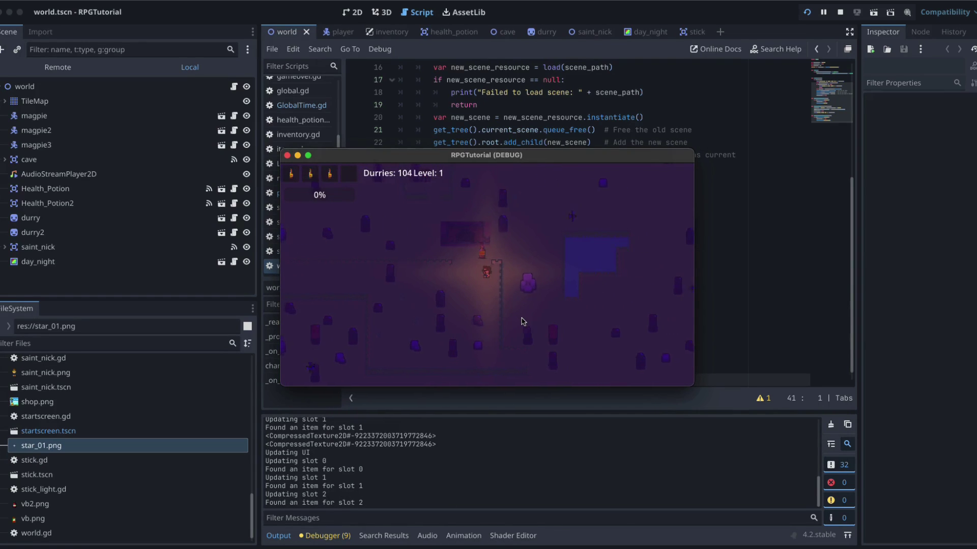
key("Up")
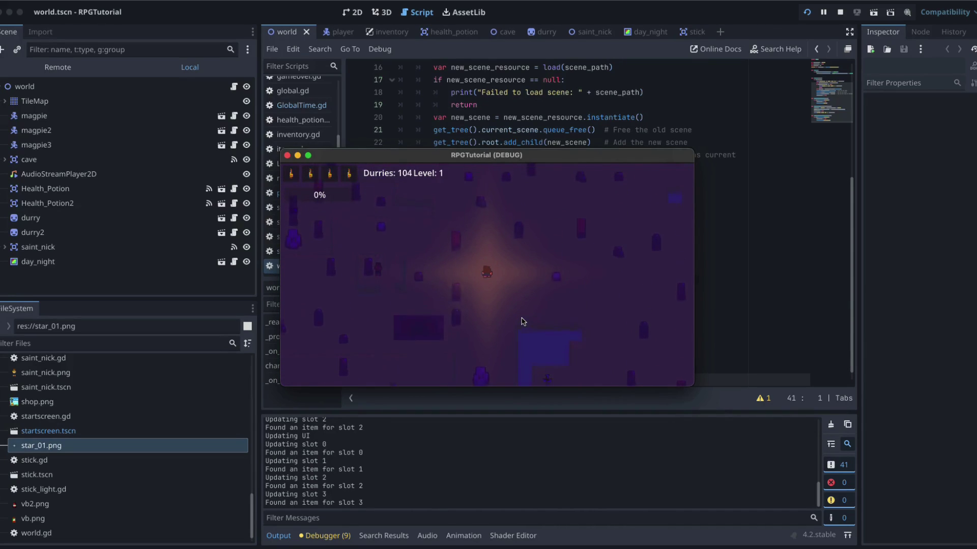
key("Right")
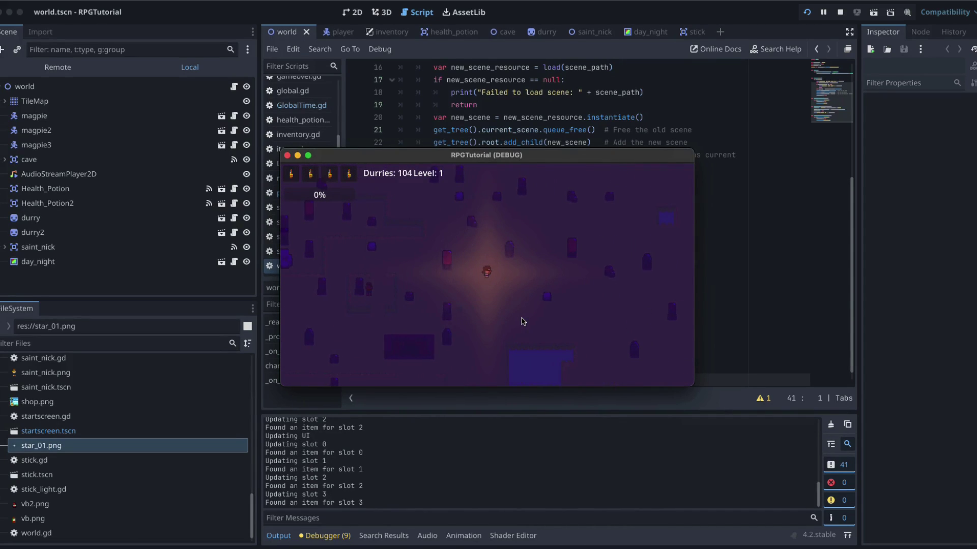
Stop the game, set the day_night tint's alpha to 255, and save the world scene.
left_click(287, 155)
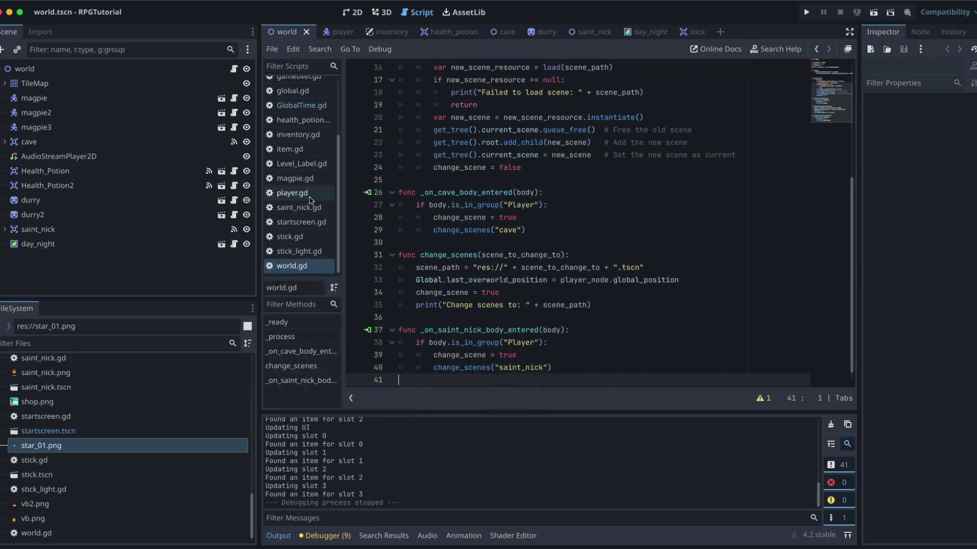
left_click(63, 246)
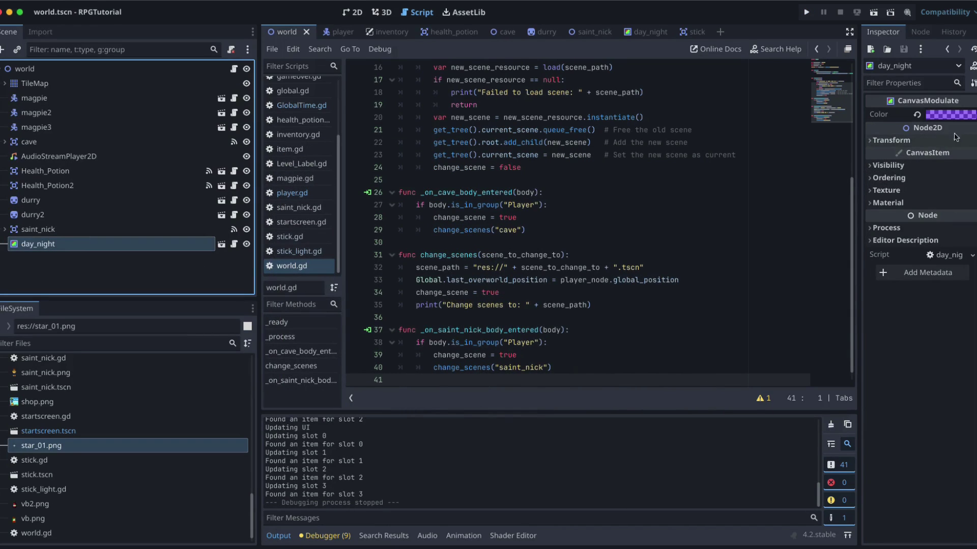
left_click(948, 115)
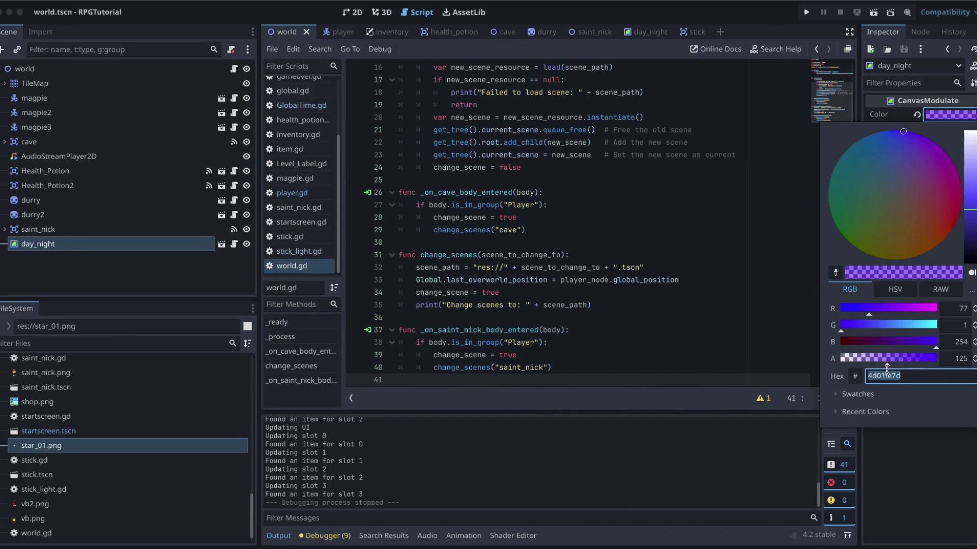
left_click(935, 359)
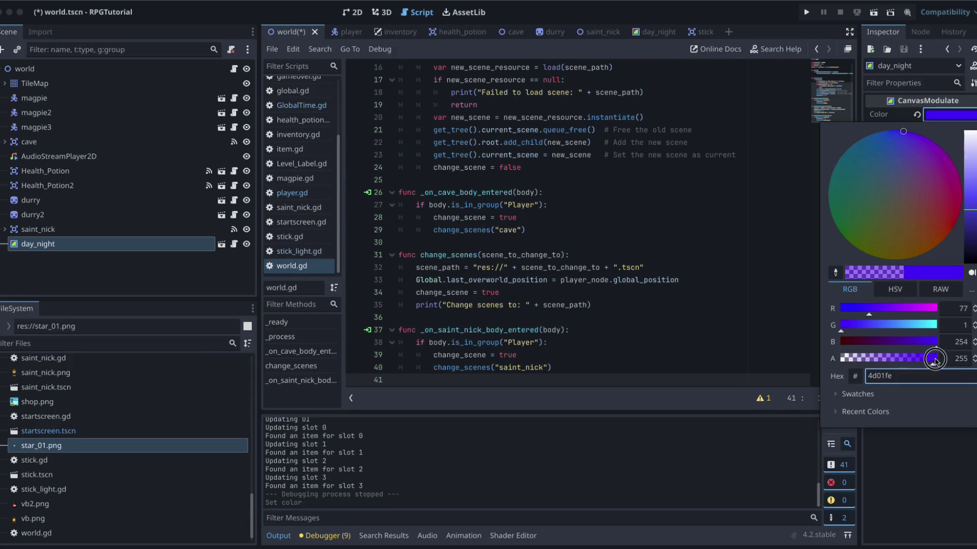
left_click(760, 203)
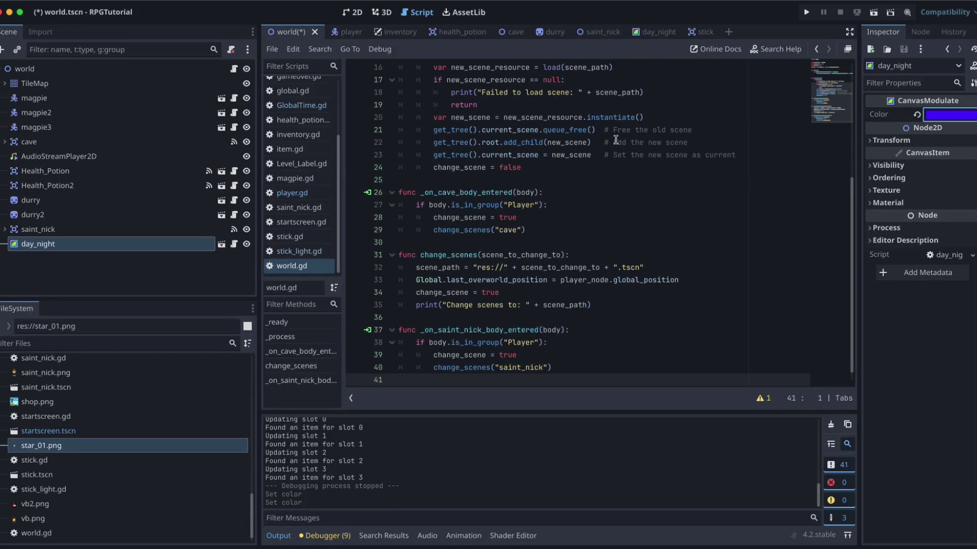
key("ctrl+s")
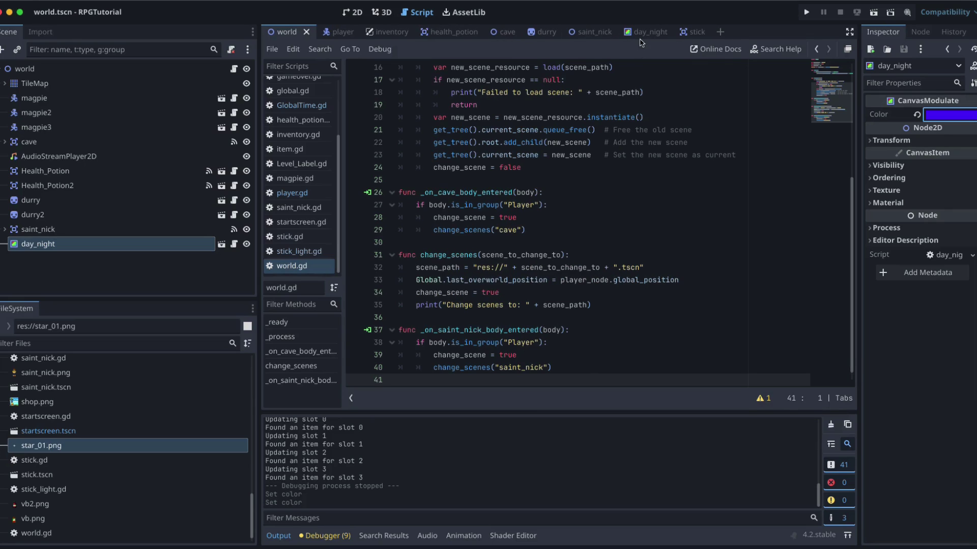
Run and start the game, then walk the player left into the cave and around it.
left_click(805, 13)
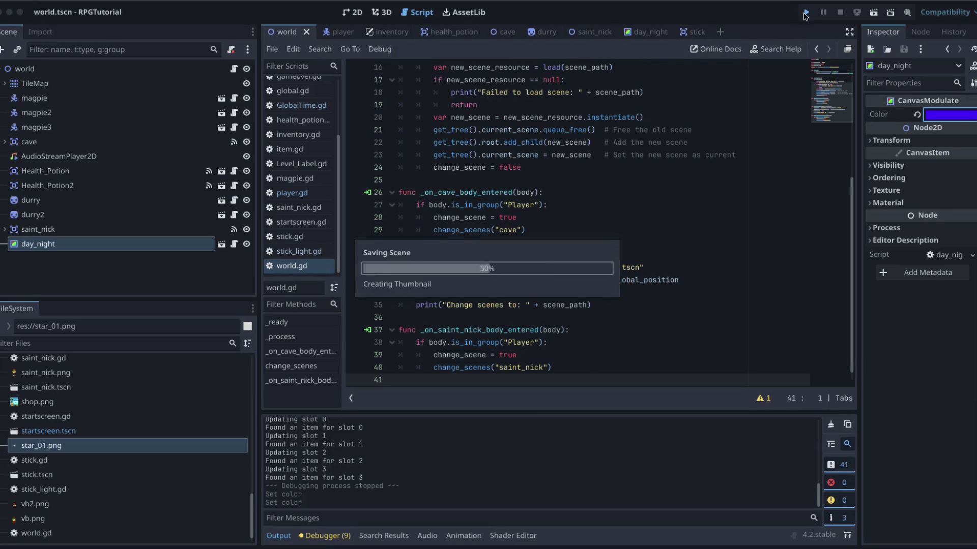
left_click(490, 318)
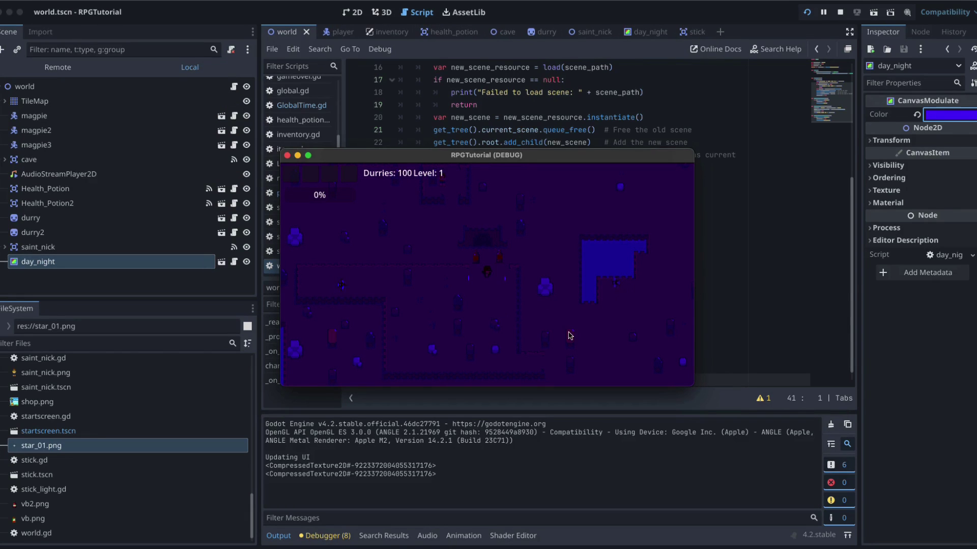
key("Left")
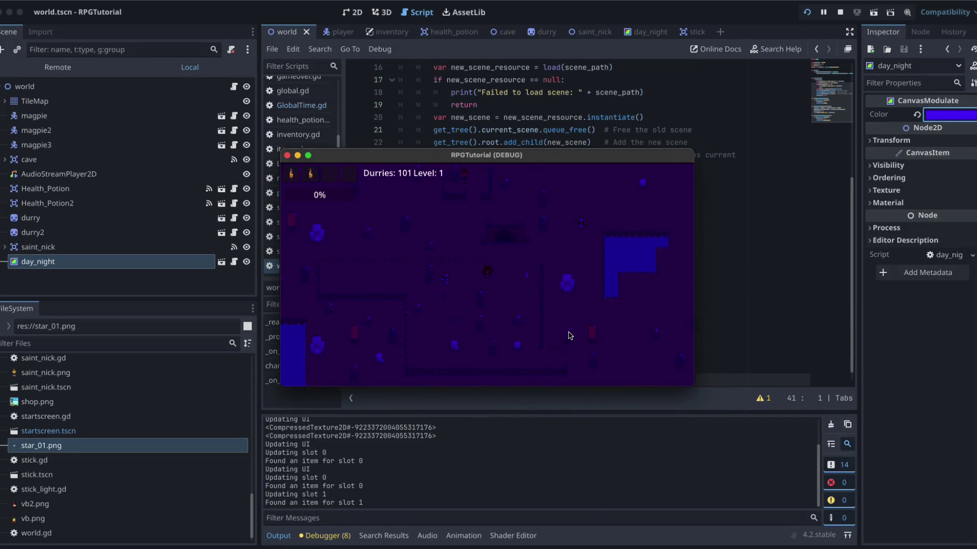
key("Left")
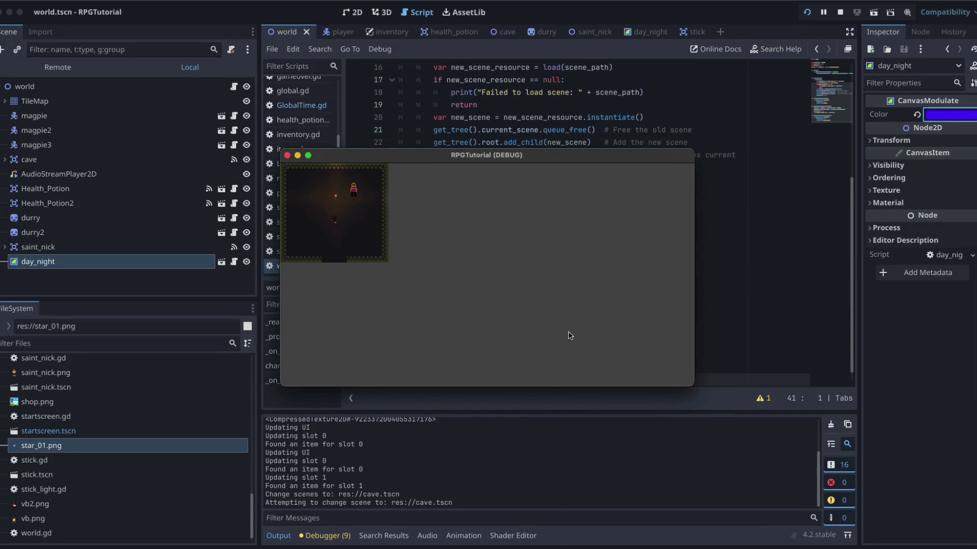
key("Down")
key("Down")
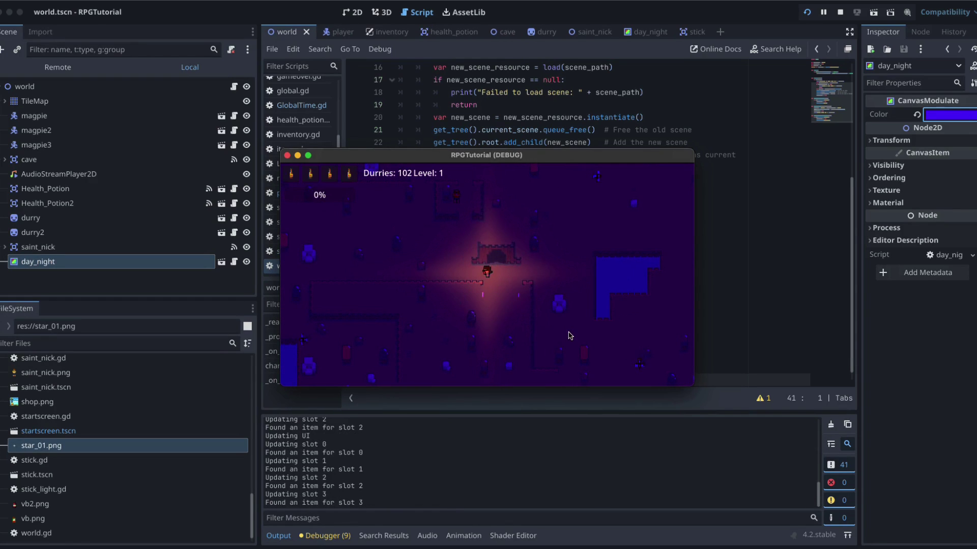
key("Right")
key("Up")
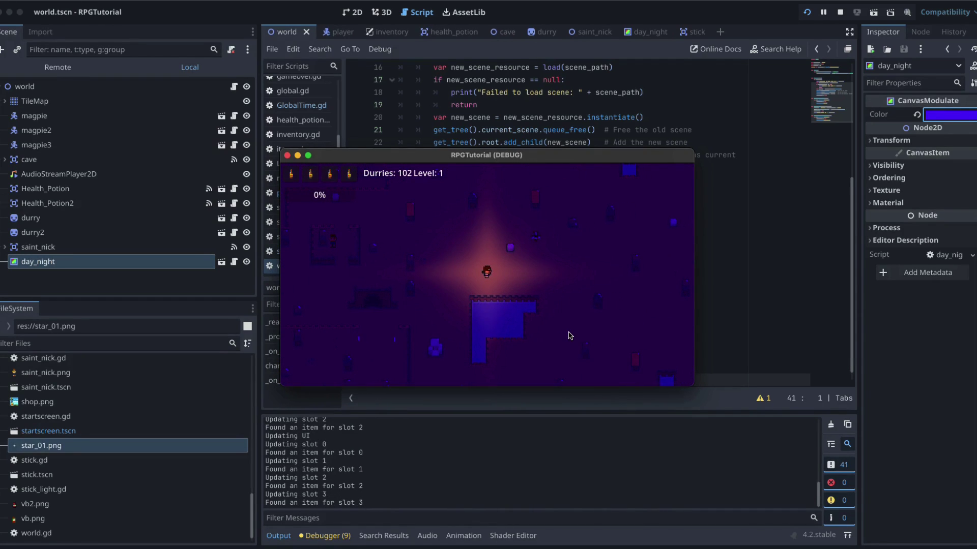
Walk the player further up, left and right through the night, then stop the game.
key("Left")
key("Up")
key("Left")
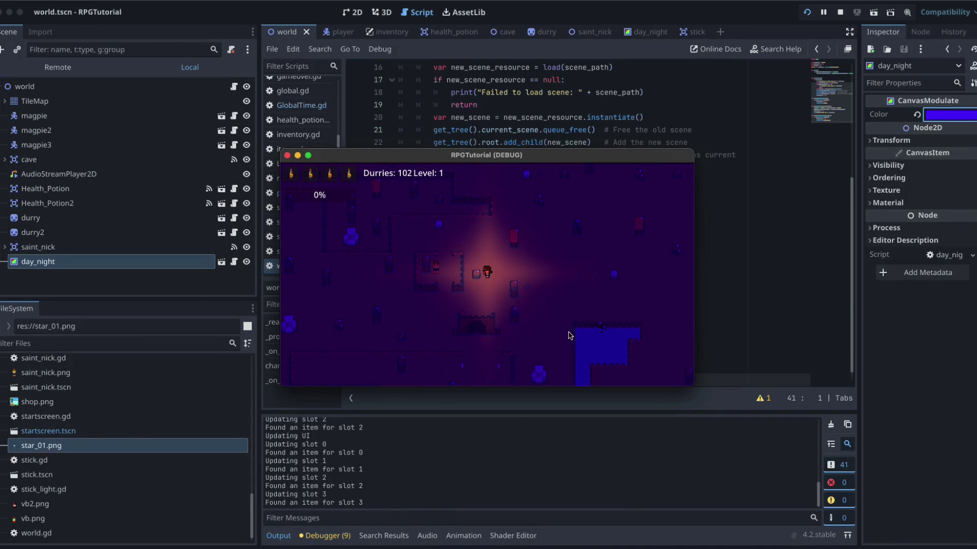
key("Up")
key("Down")
key("Left")
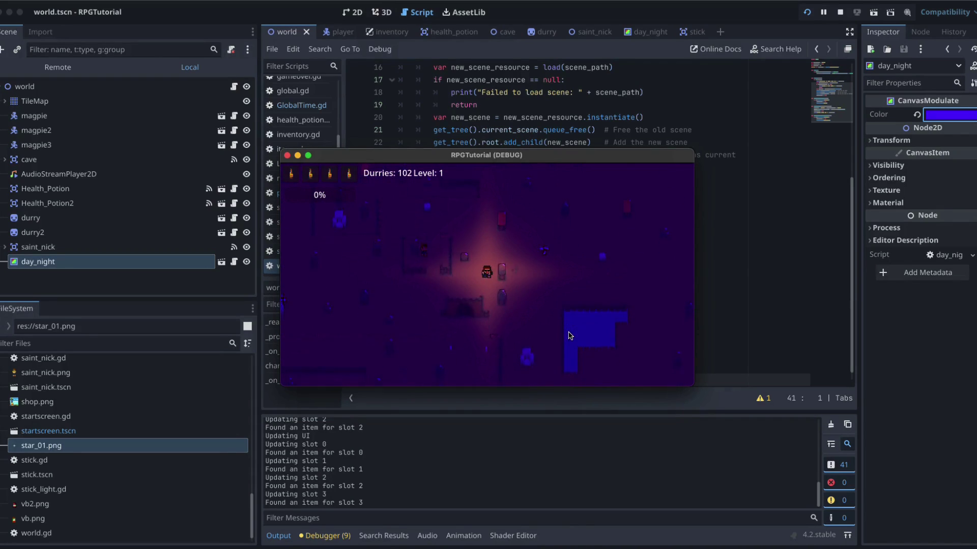
key("Left")
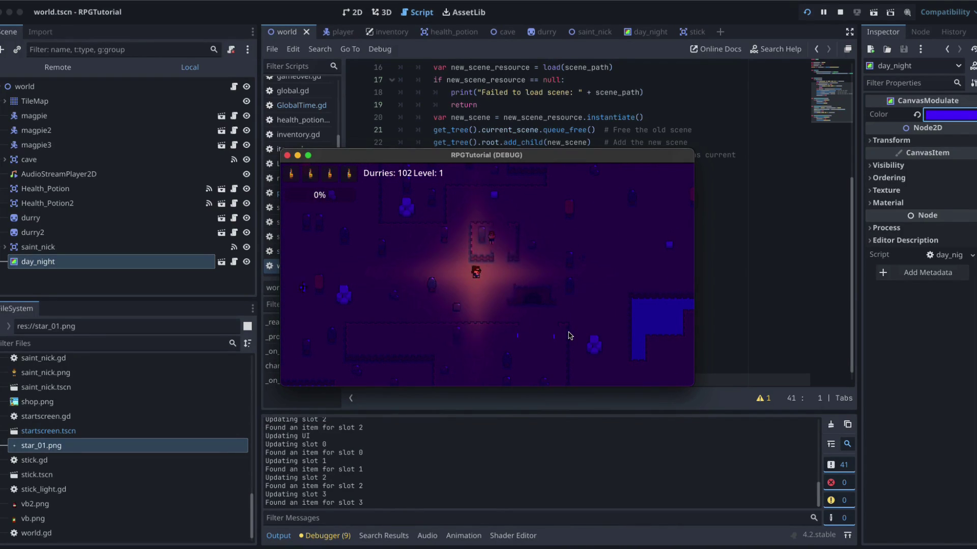
key("Right")
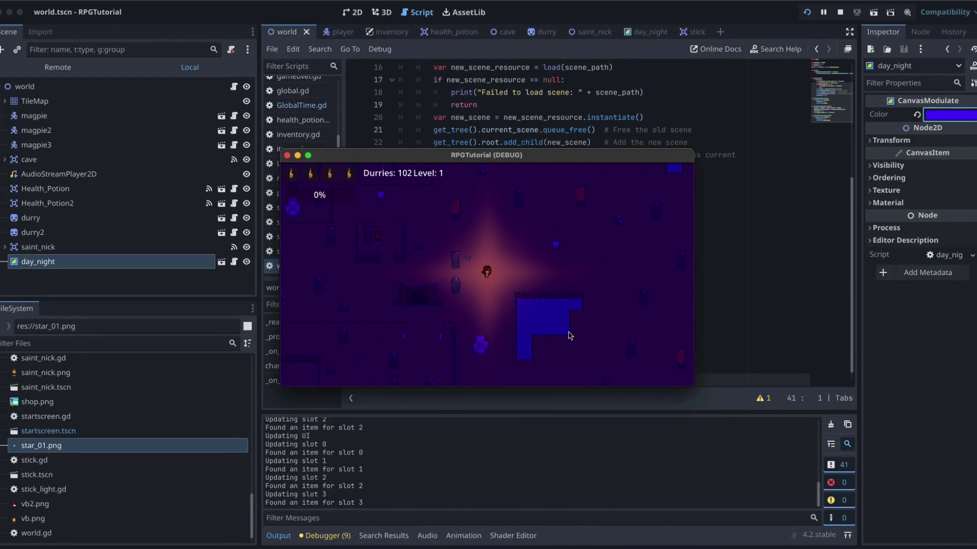
left_click(287, 155)
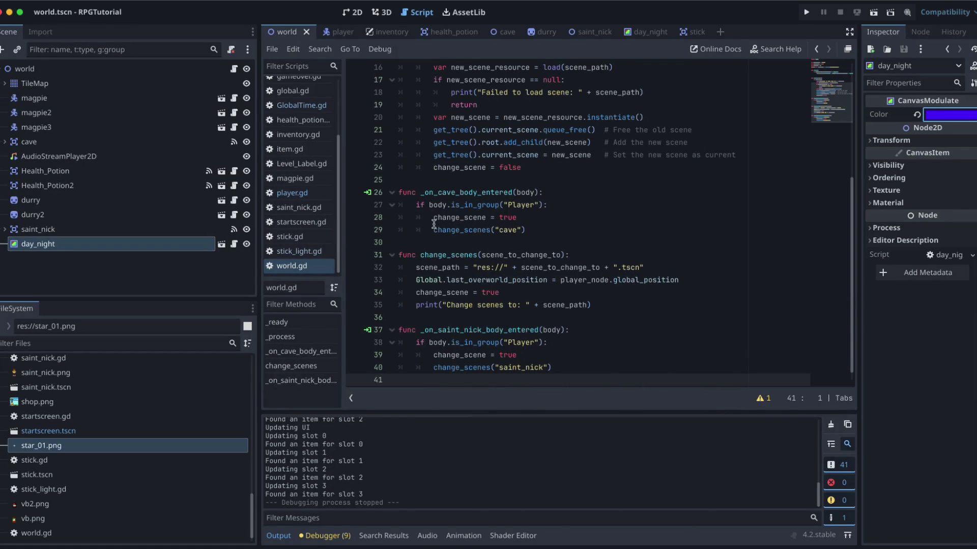
In the player scene, add a LightOccluder2D child under the player root.
left_click(340, 32)
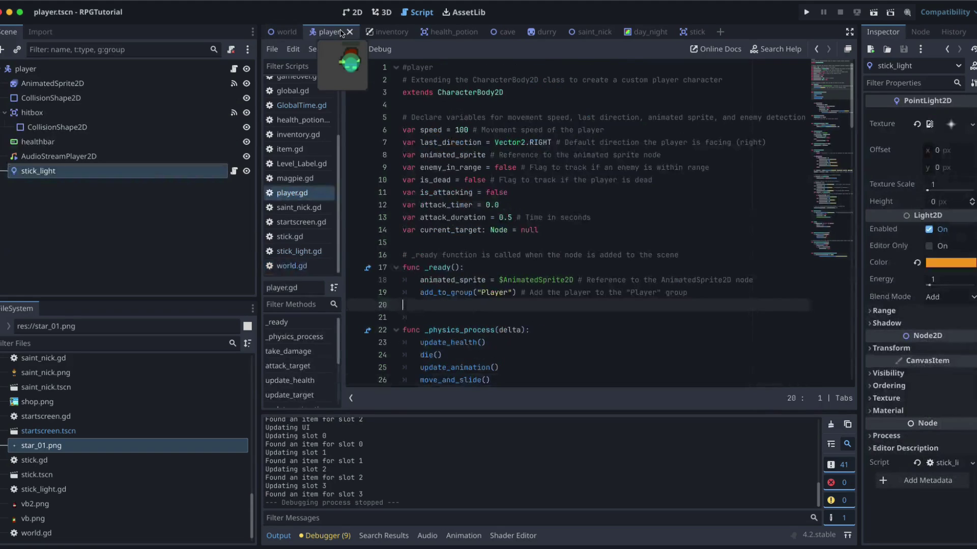
left_click(93, 224)
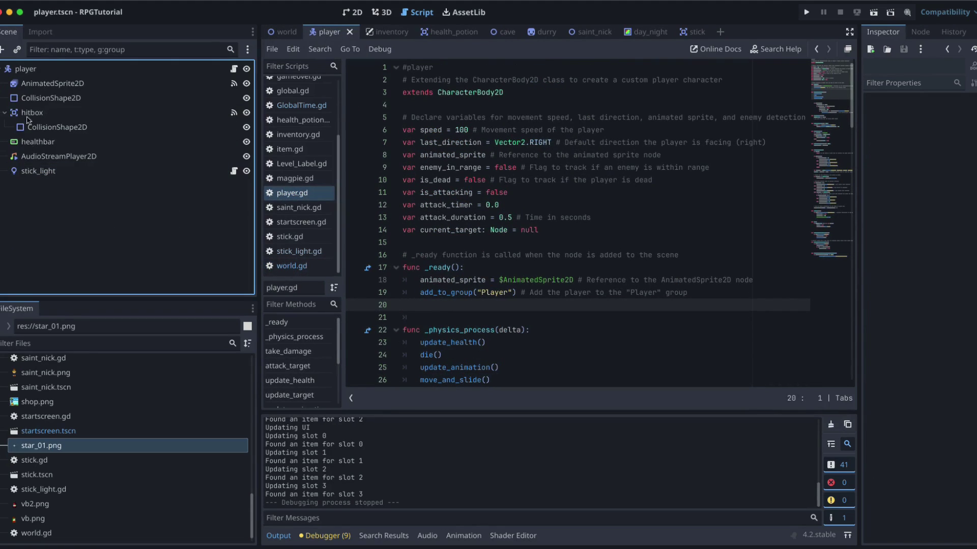
left_click(22, 68)
left_click(4, 49)
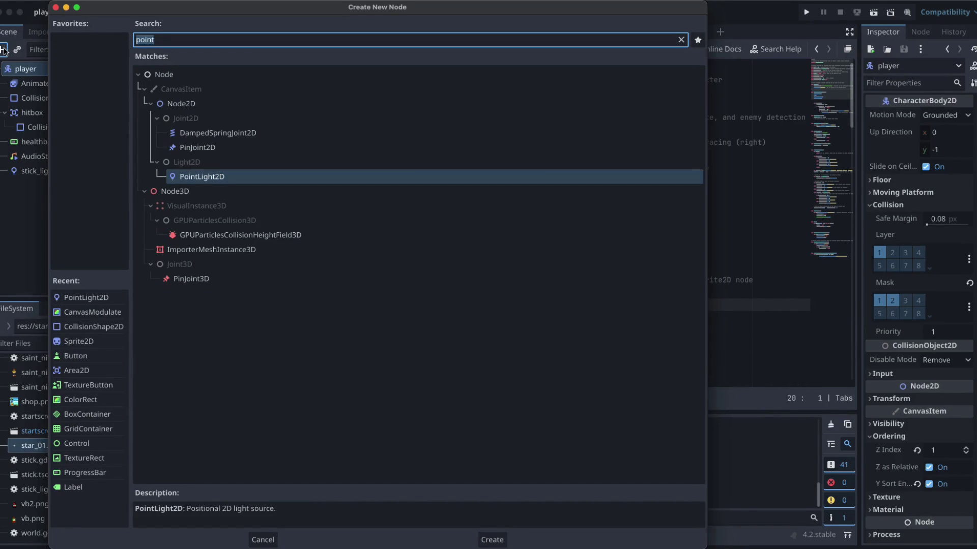
type("light")
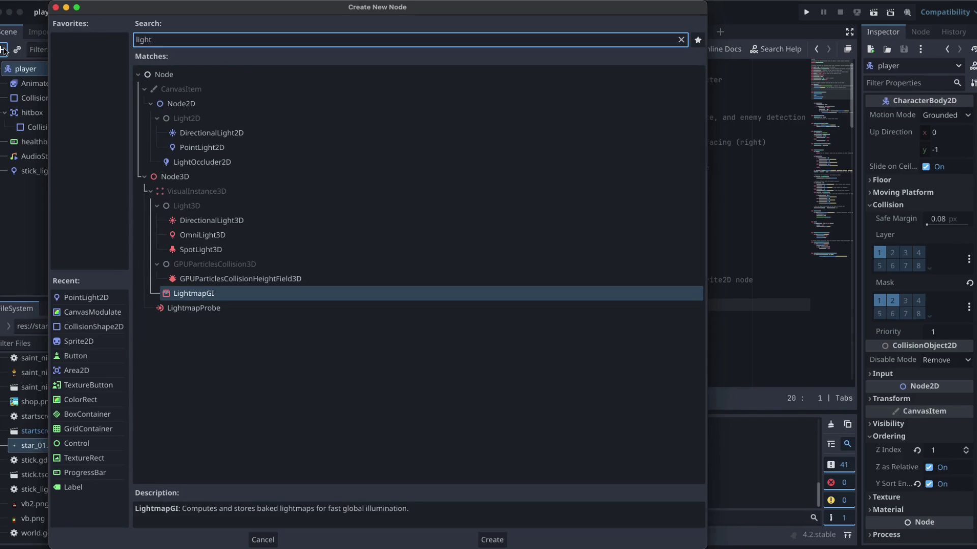
double_click(244, 162)
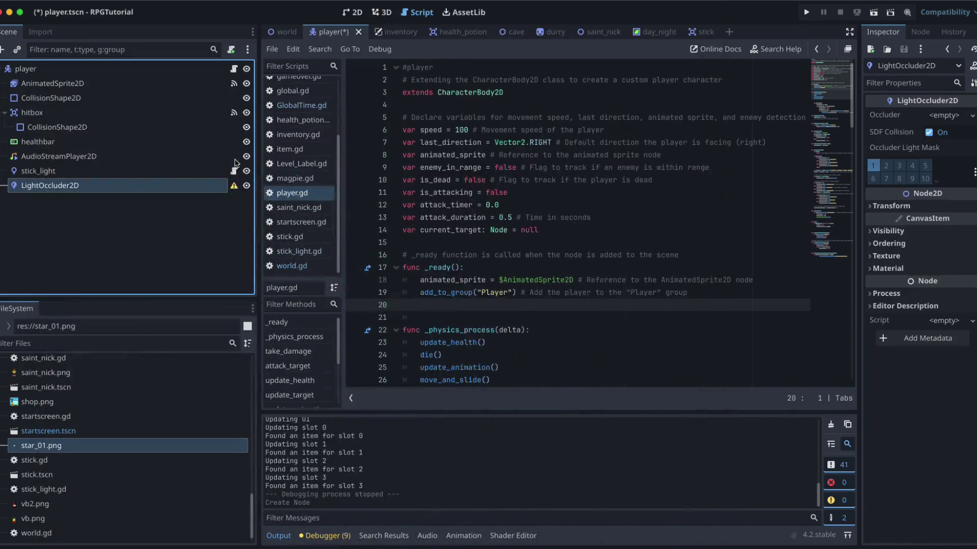
Dismiss the occluder's configuration warning in the 2D view and begin creating an occluder polygon.
left_click(354, 13)
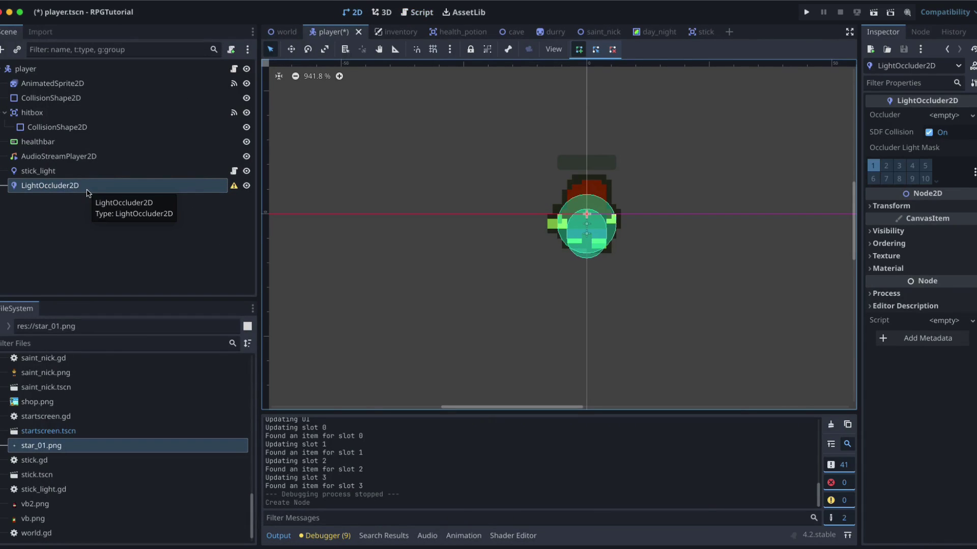
left_click(234, 186)
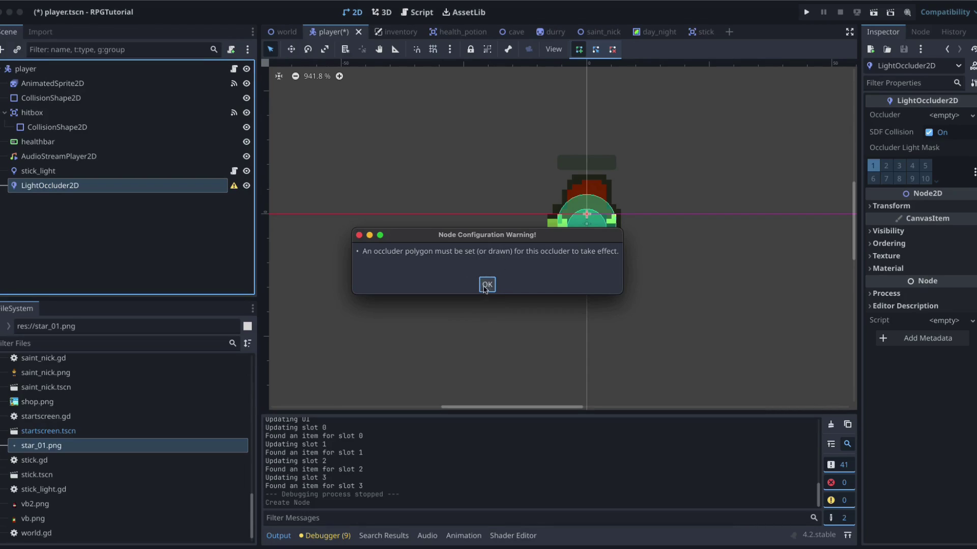
left_click(487, 285)
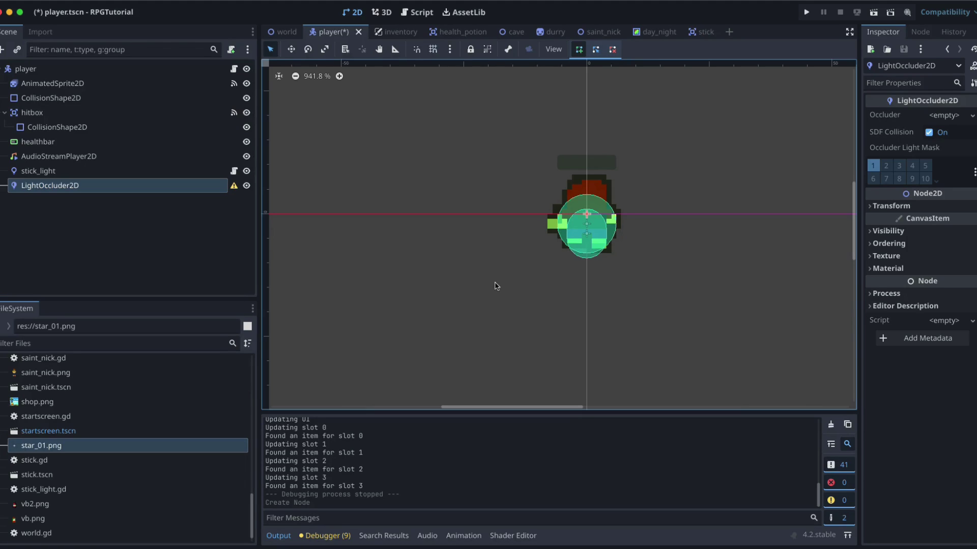
left_click(560, 246)
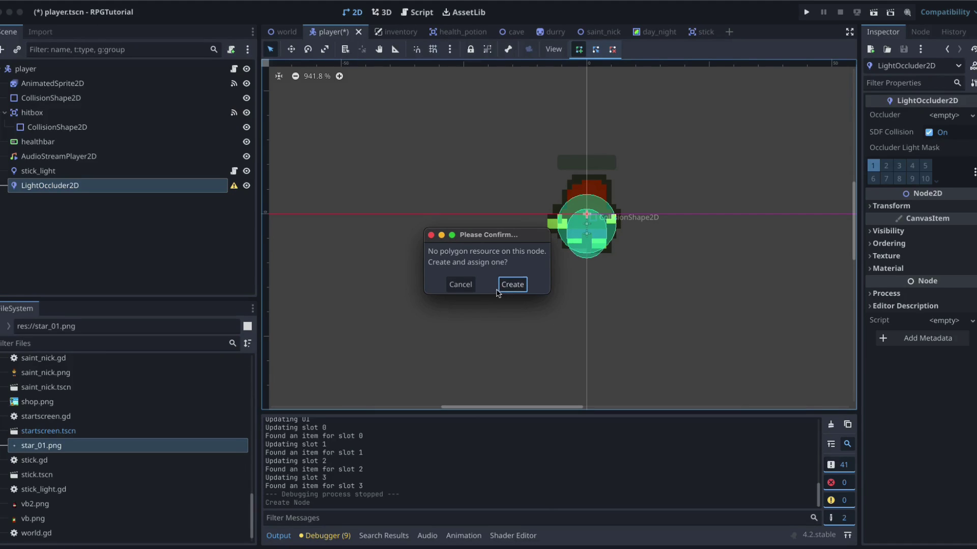
Draw a closed six-point occluder polygon around the player's feet and save the player scene.
left_click(513, 285)
left_click(562, 249)
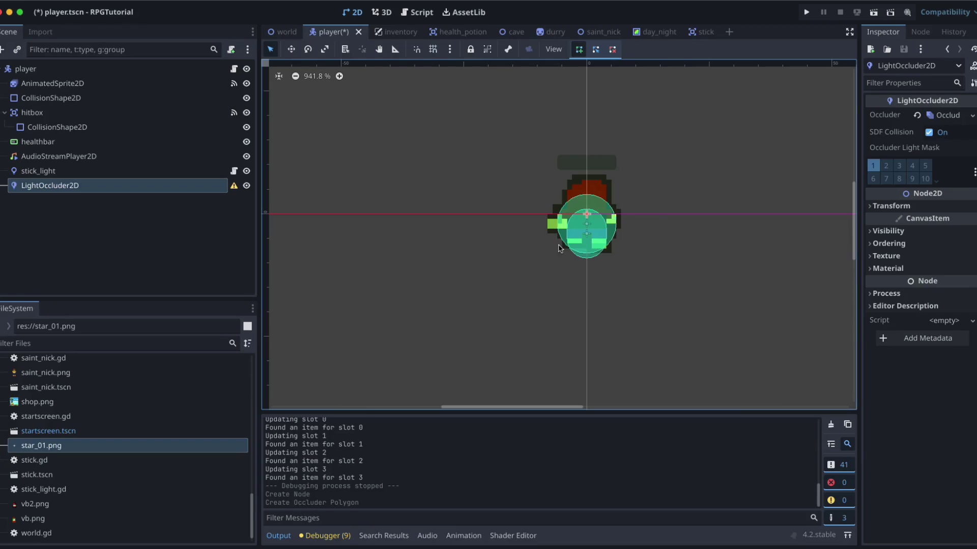
left_click(605, 253)
left_click(611, 244)
left_click(601, 239)
left_click(577, 239)
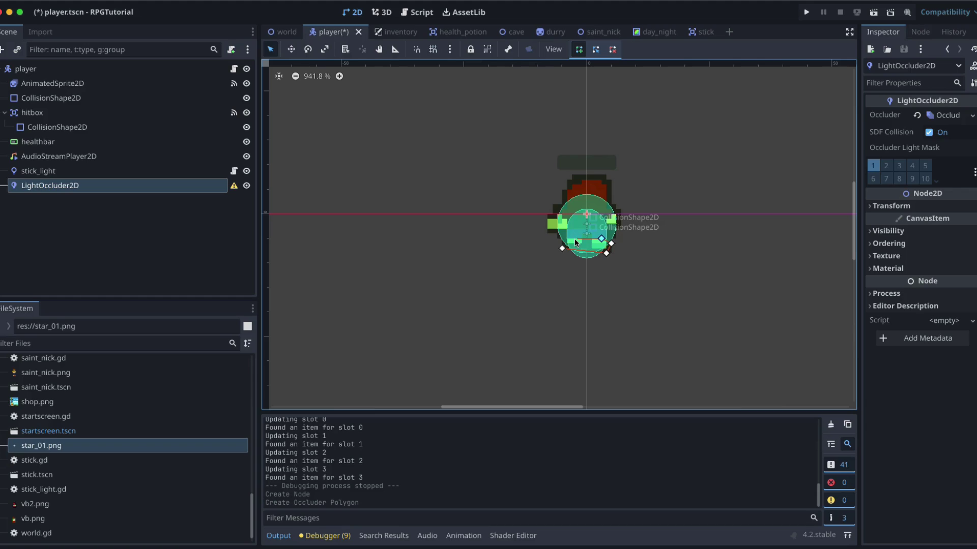
left_click(562, 239)
left_click(562, 248)
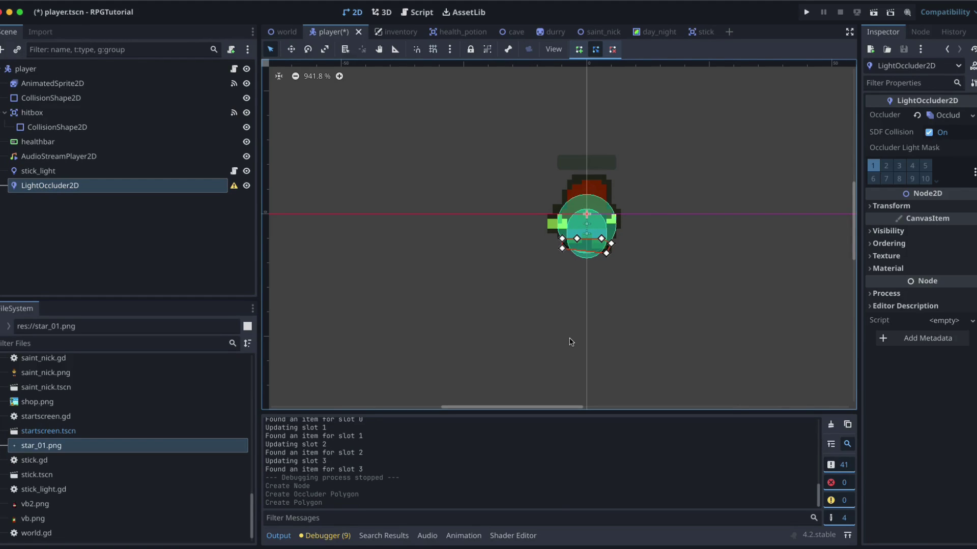
key("ctrl+s")
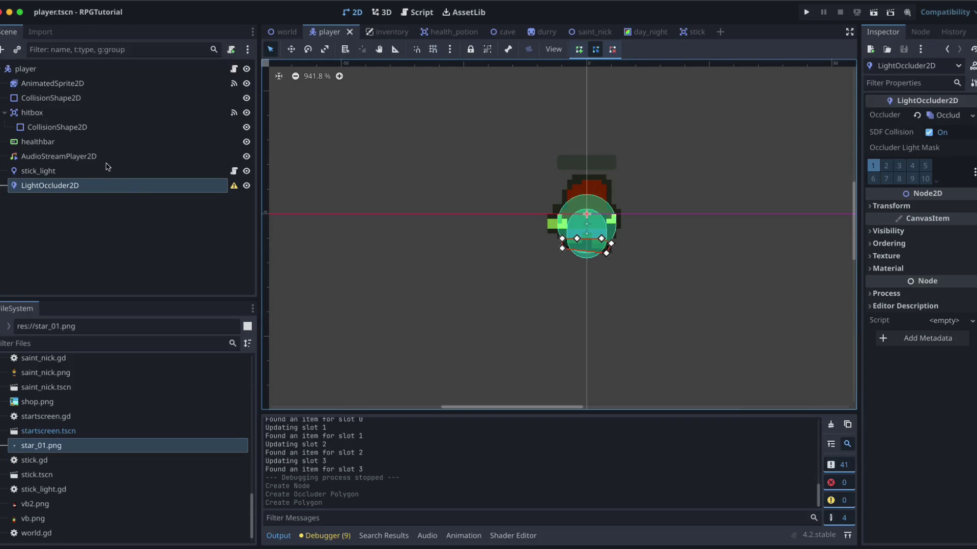
Check the LightOccluder2D's polygon in the Scene dock, then deselect it.
left_click(108, 176)
left_click(112, 186)
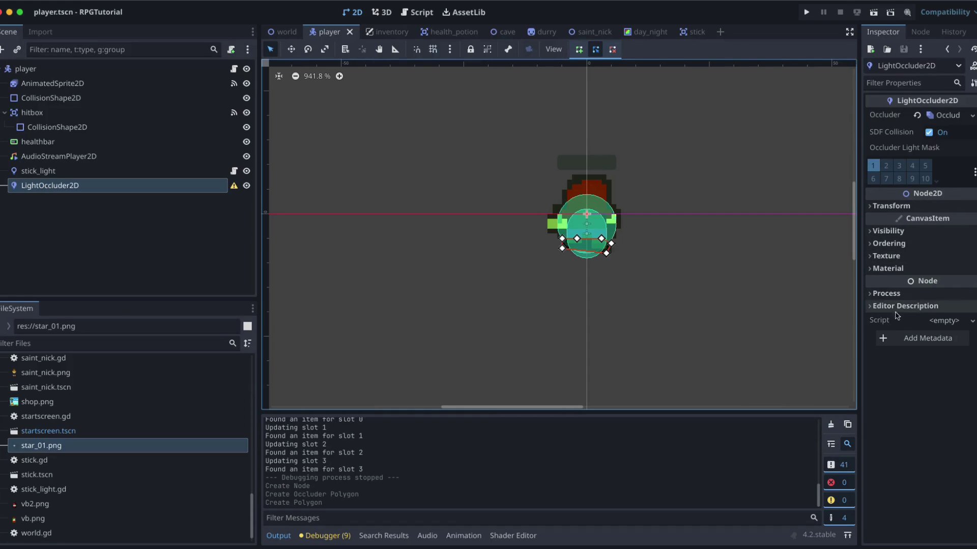
left_click(233, 187)
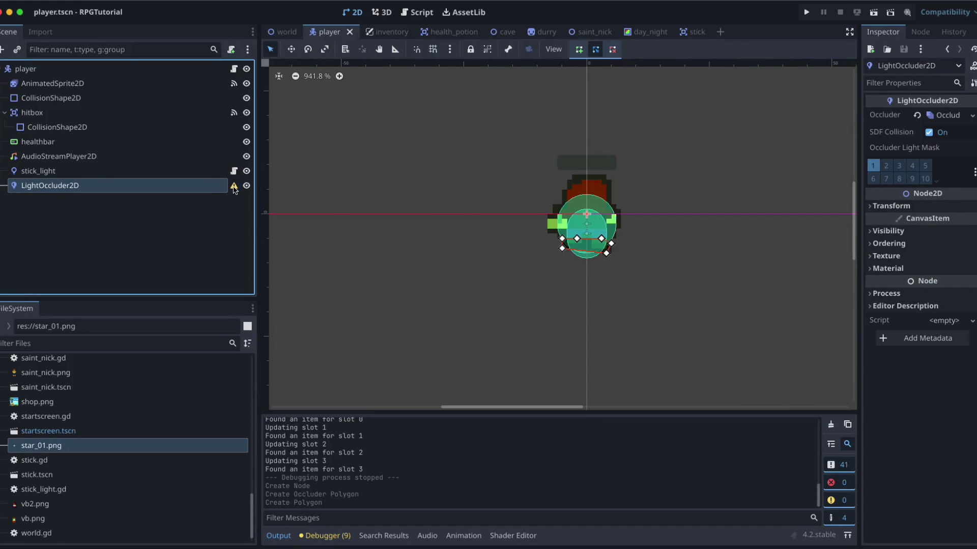
left_click(173, 212)
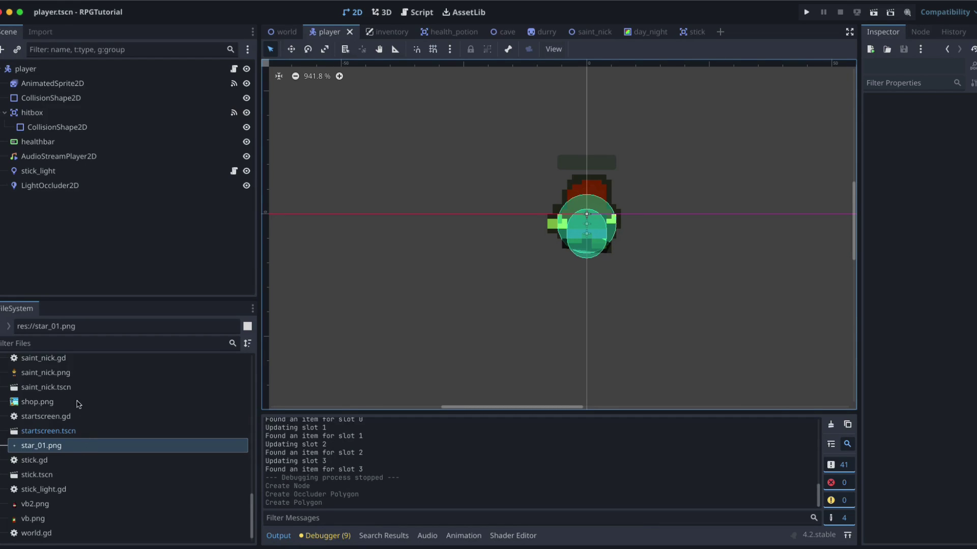
Find mum.tscn in the FileSystem dock and open it.
scroll(72, 457, "up", 10)
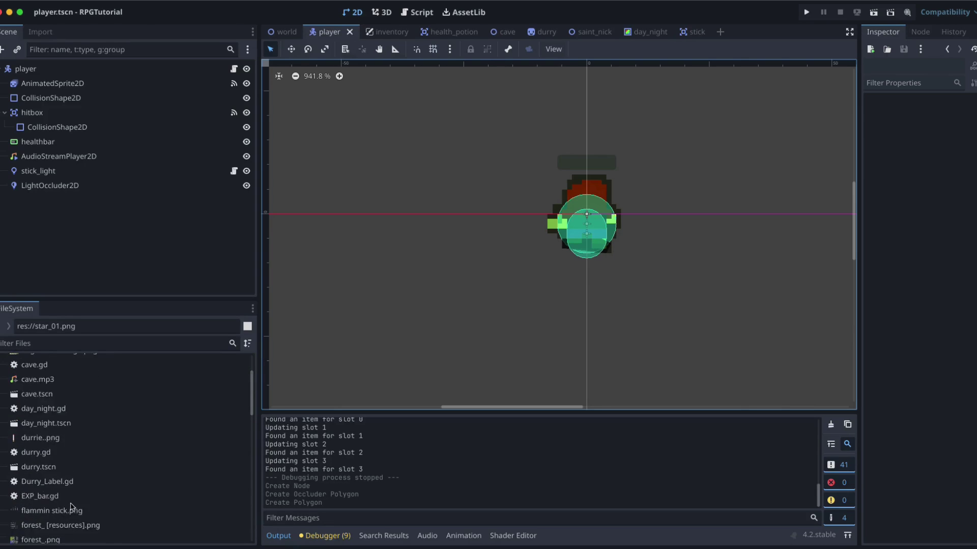
scroll(72, 503, "down", 5)
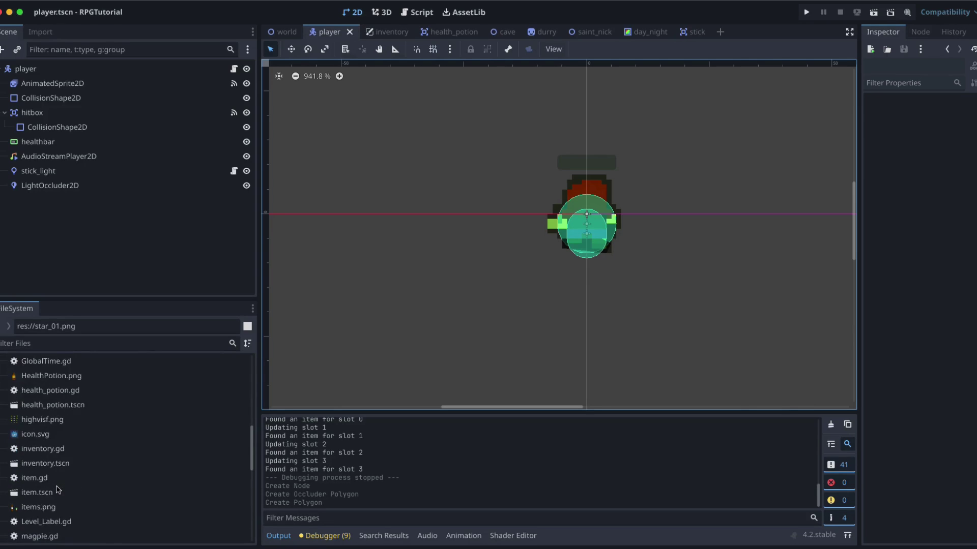
scroll(57, 489, "down", 2)
left_click(48, 516)
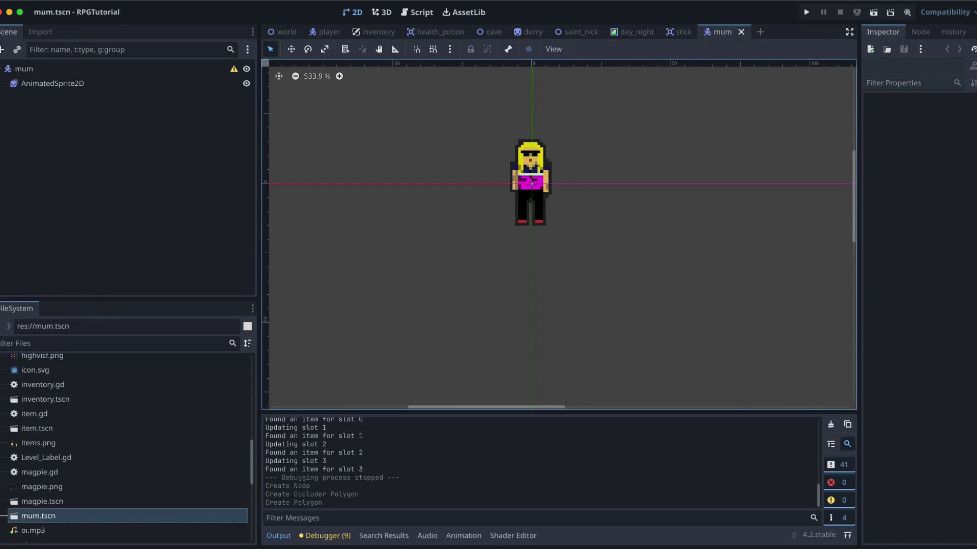
Add a LightOccluder2D child node under mum.
left_click(2, 50)
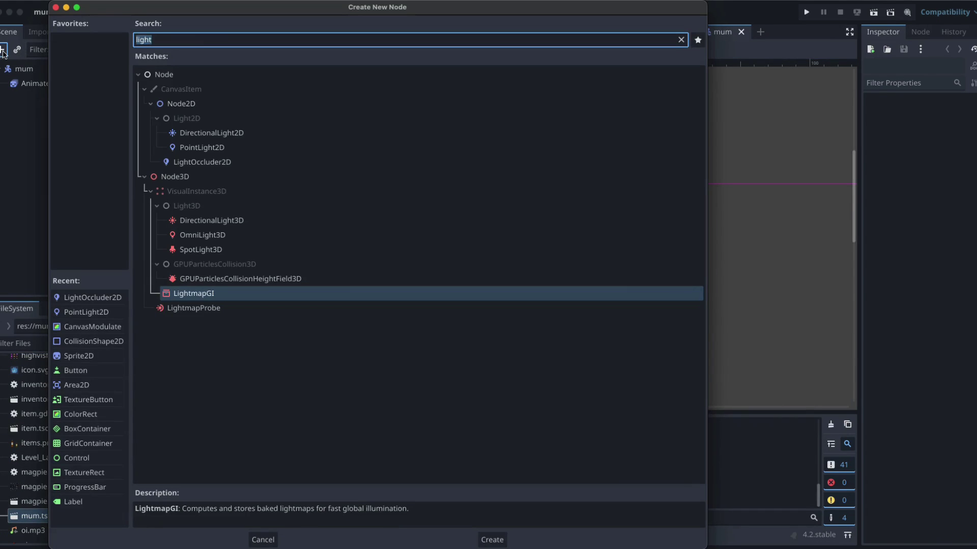
type("light")
double_click(223, 162)
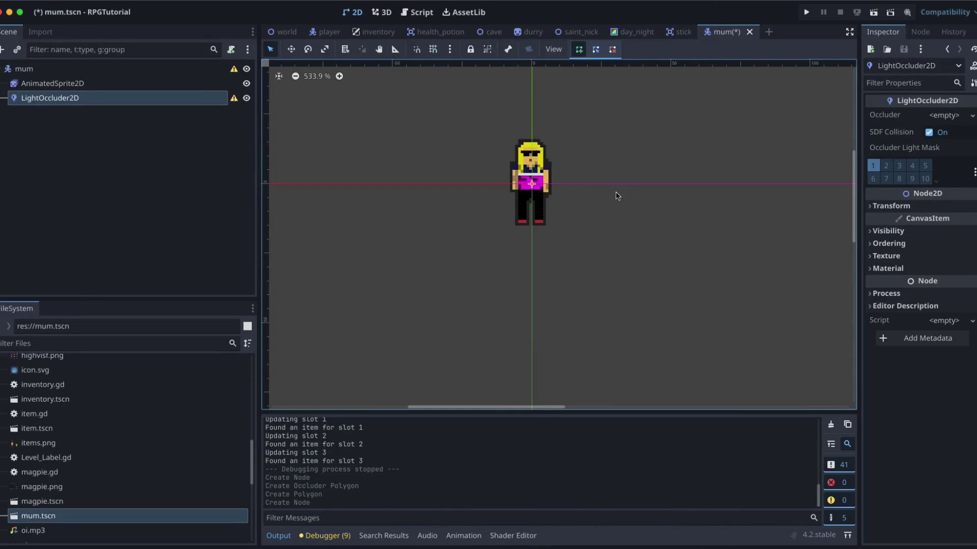
Draw a new closed occluder polygon around mum's feet and save the mum scene.
left_click(517, 220)
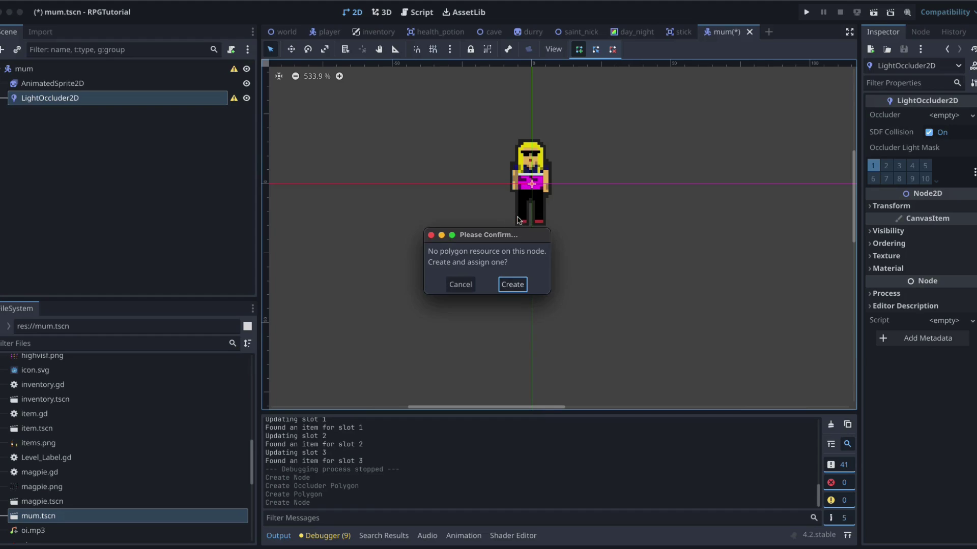
left_click(512, 284)
left_click(514, 218)
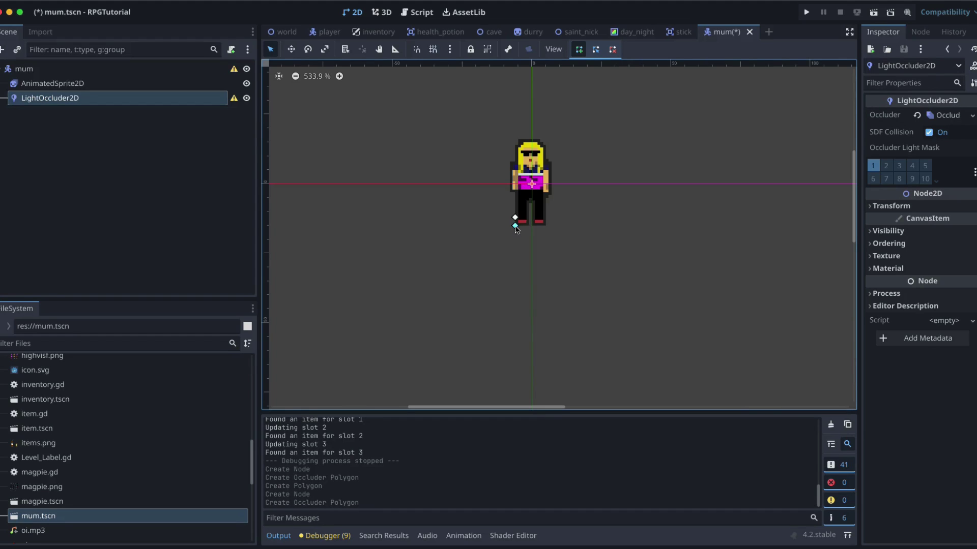
left_click(546, 225)
left_click(546, 215)
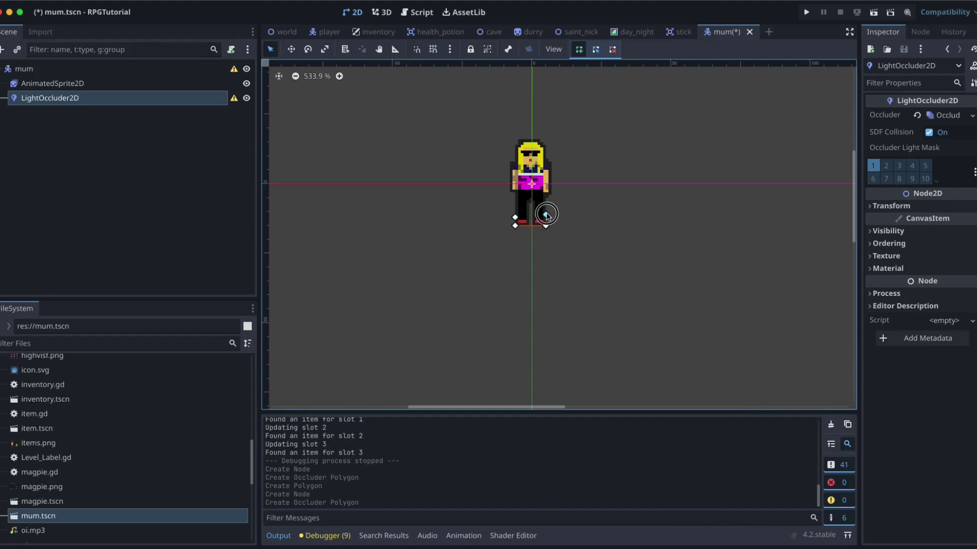
left_click(515, 217)
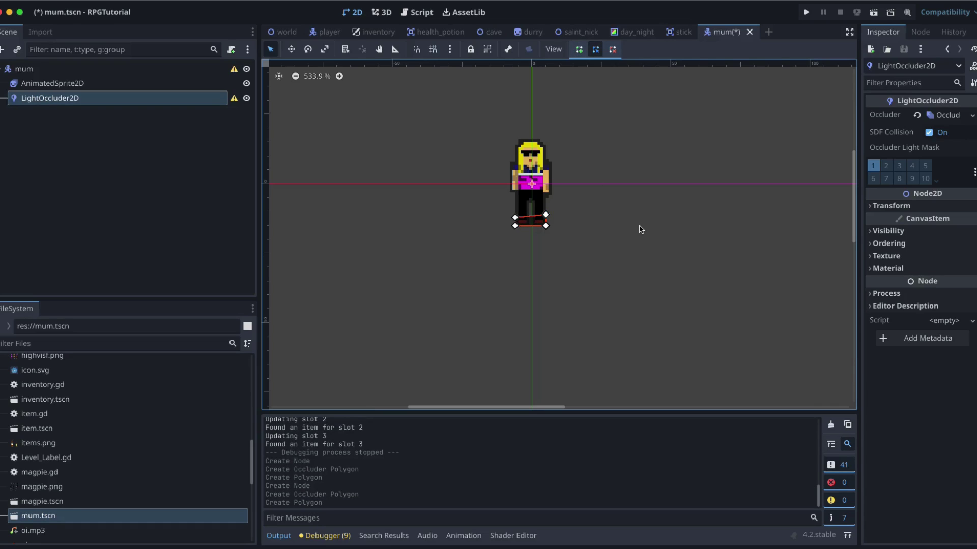
key("ctrl+s")
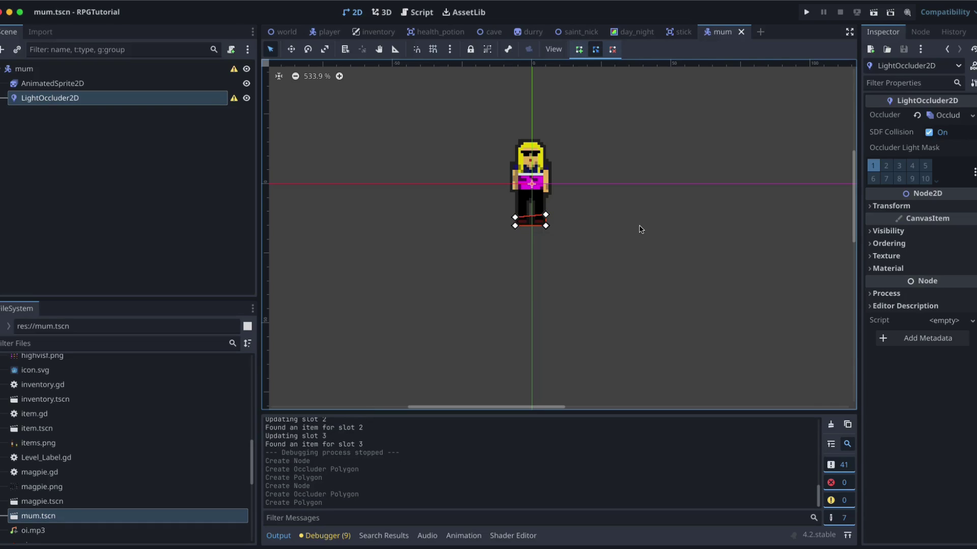
left_click(284, 29)
left_click(807, 12)
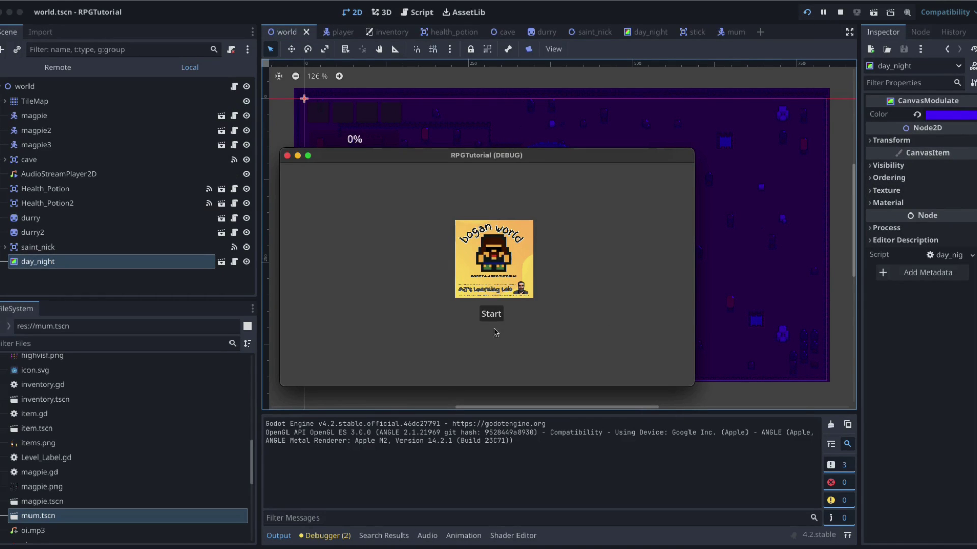
left_click(492, 313)
key("Down")
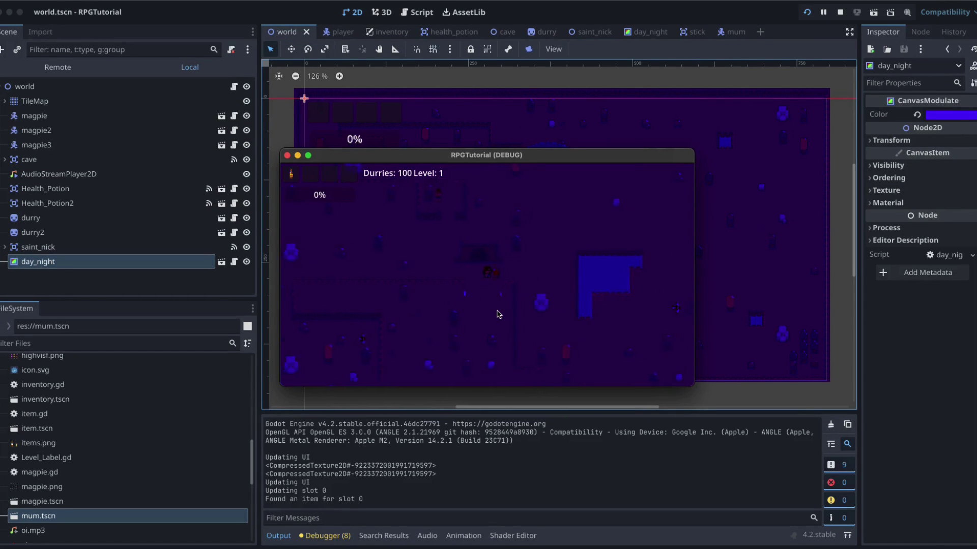
key("Up")
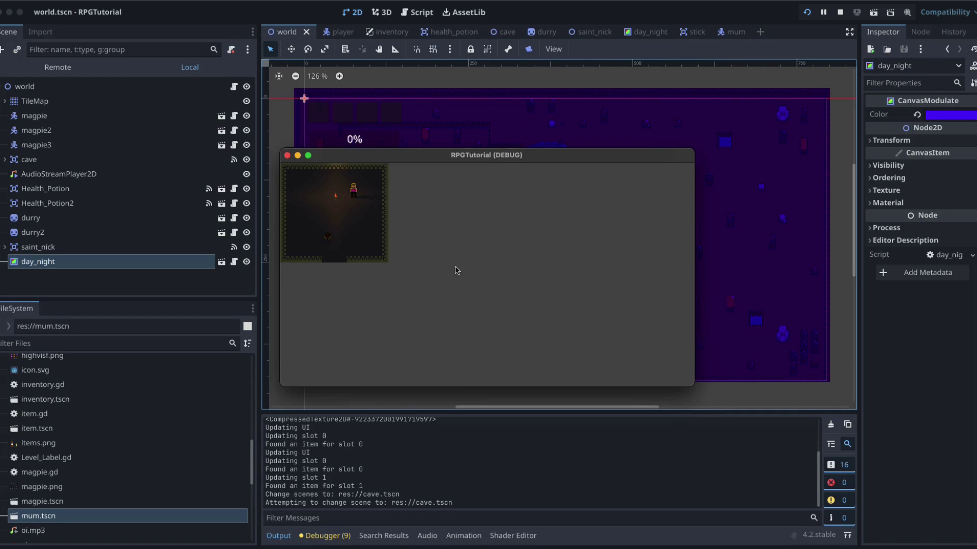
double_click(692, 384)
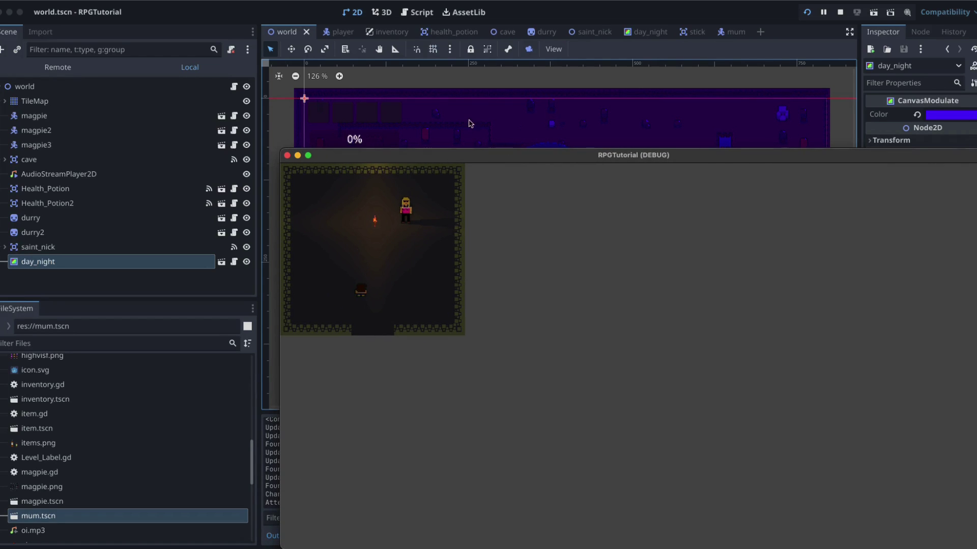
left_click_drag(472, 155, 306, 31)
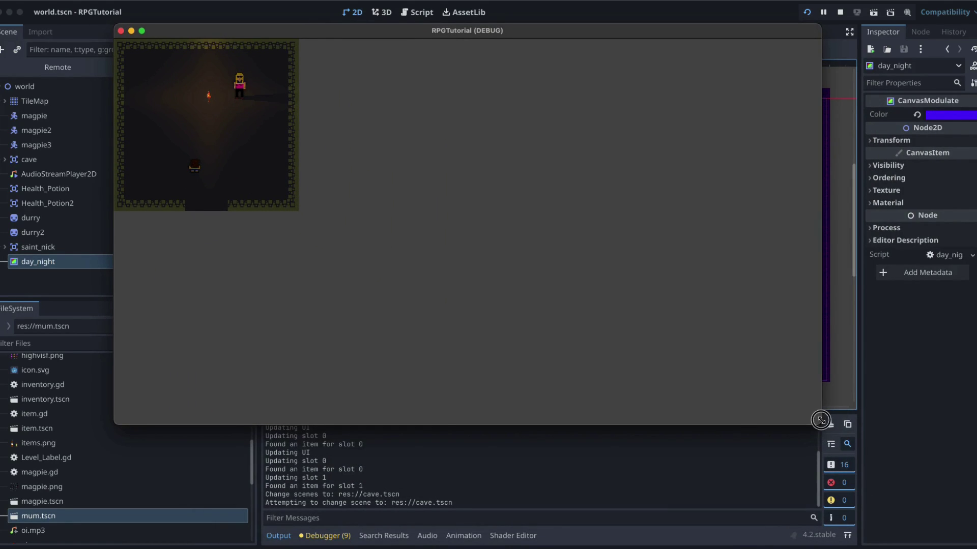
left_click_drag(820, 420, 976, 548)
left_click_drag(350, 33, 522, 59)
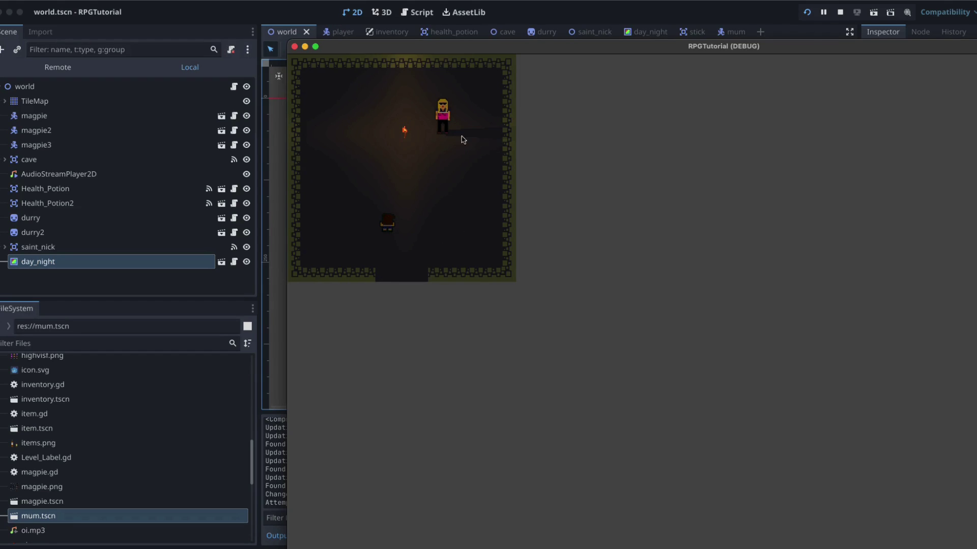
key("Up")
key("Up")
key("Left")
key("Up")
key("Down")
key("Right")
key("Up")
key("Down")
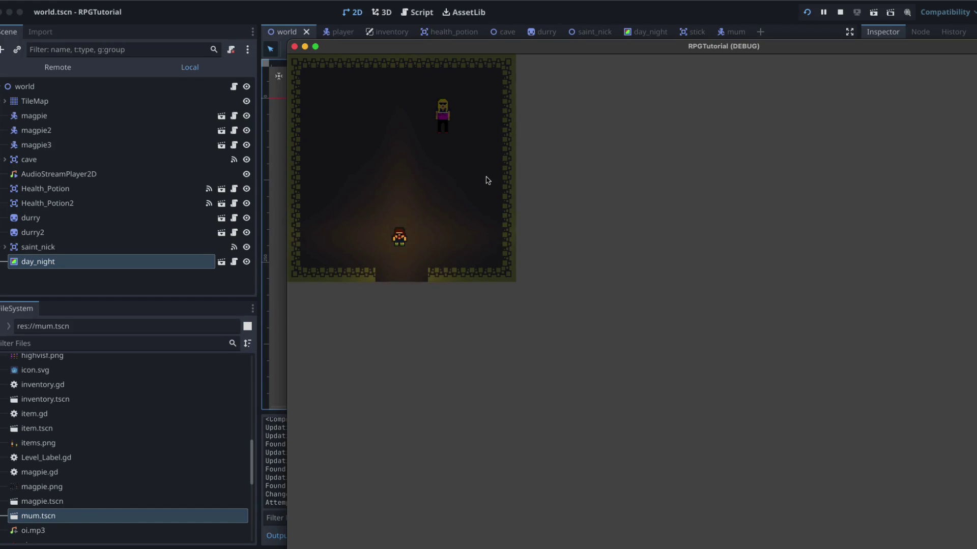
key("Down")
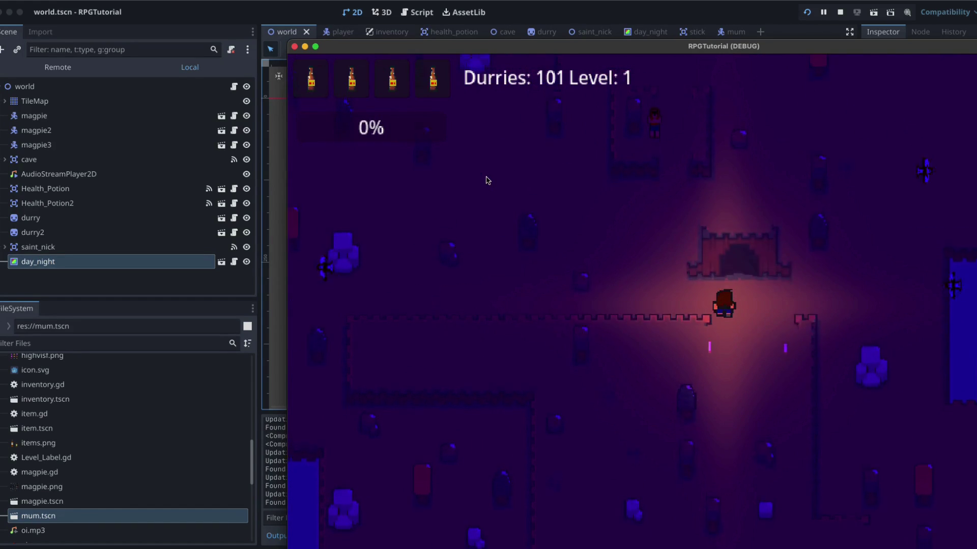
key("Down")
key("Right")
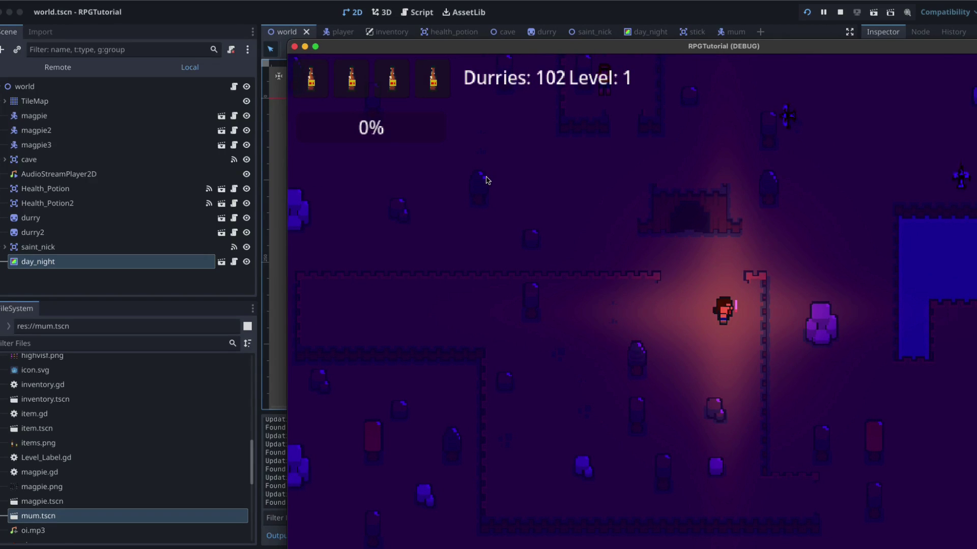
left_click(294, 47)
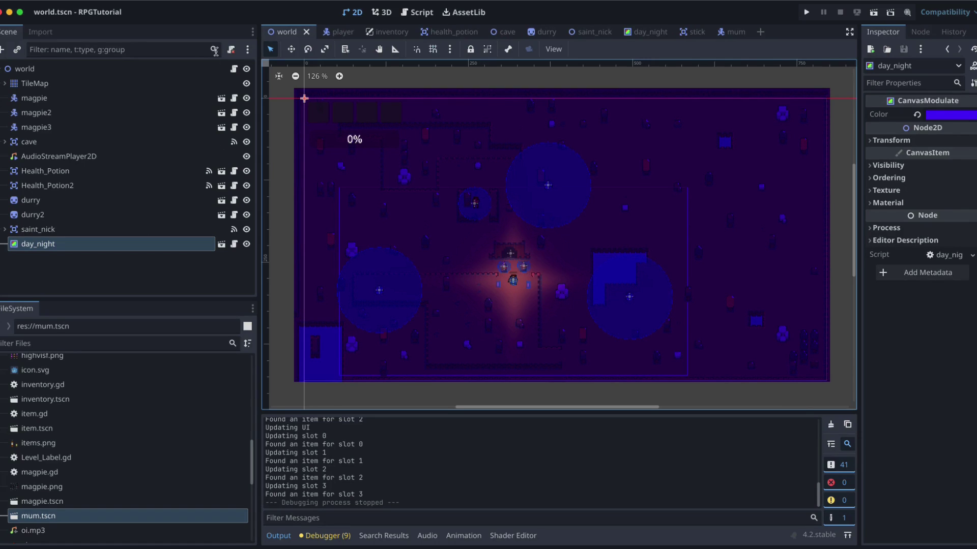
In the player scene, enable Shadow on the stick_light torch.
left_click(328, 32)
left_click_drag(56, 186, 50, 172)
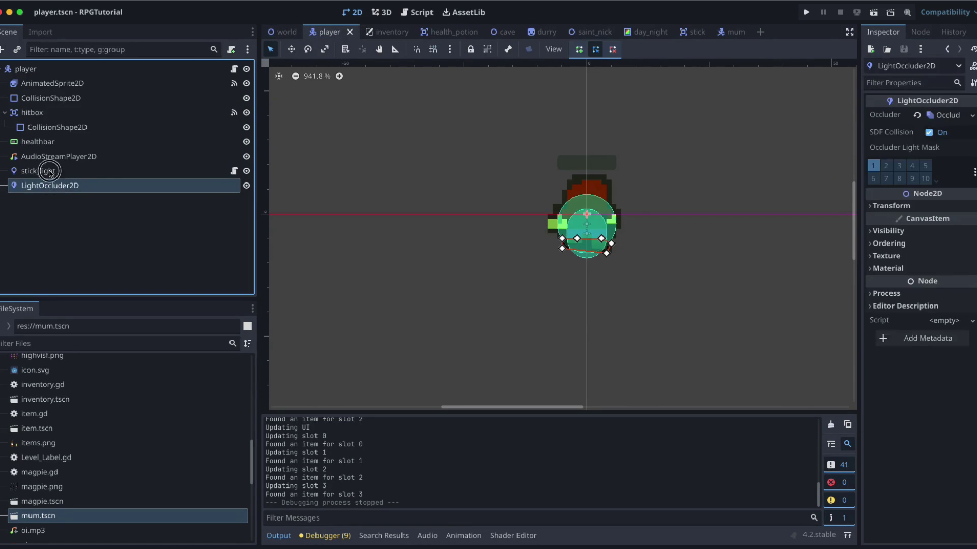
left_click(50, 172)
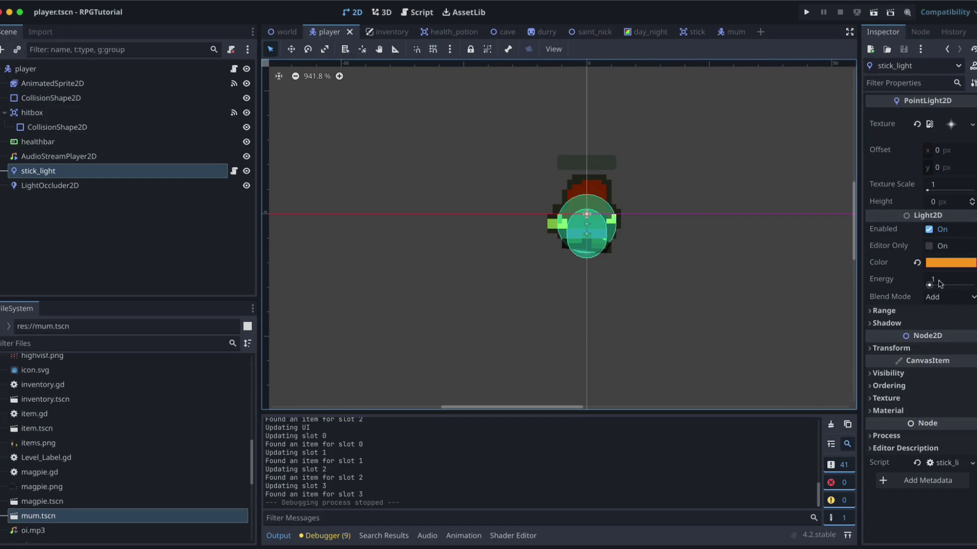
left_click(938, 324)
left_click(932, 338)
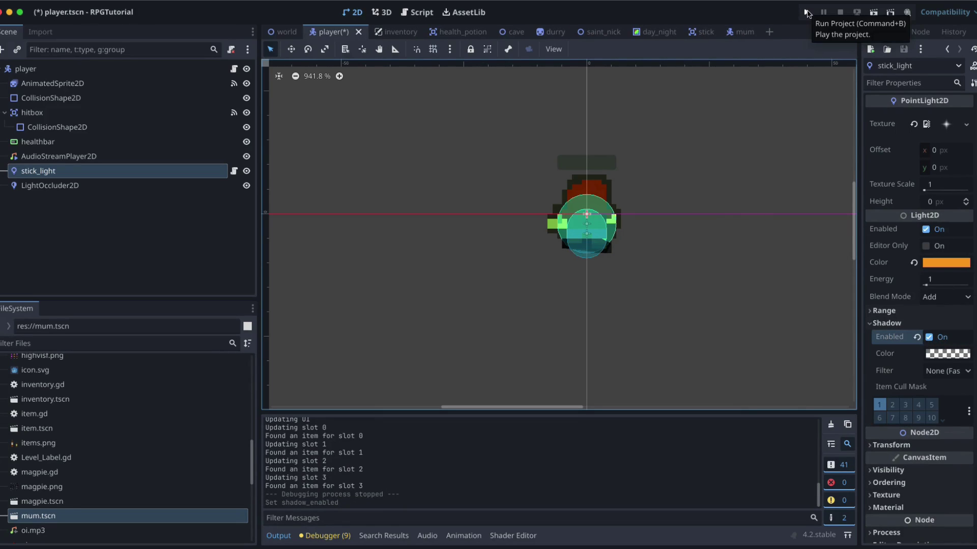
Save the player scene, run the game, and start it from the title screen.
left_click(807, 13)
left_click(807, 12)
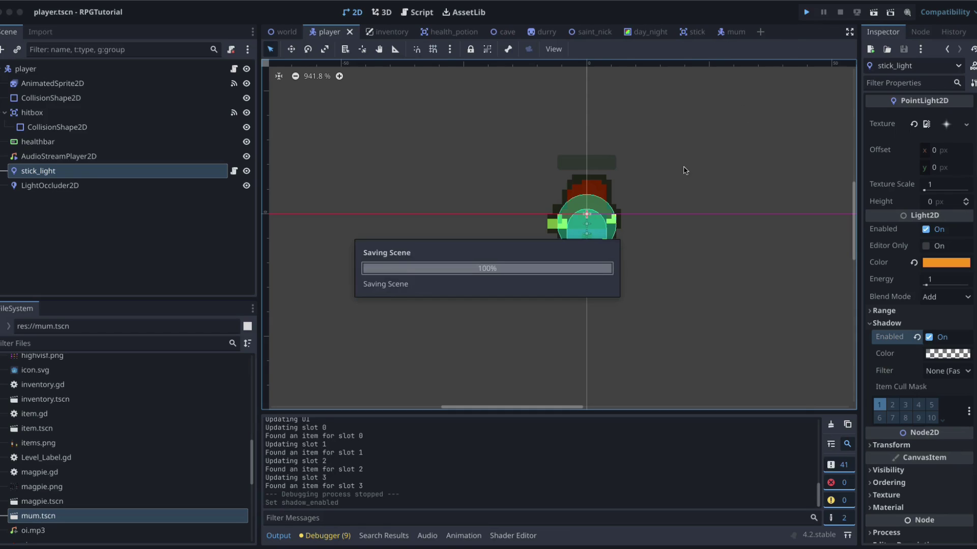
left_click(490, 314)
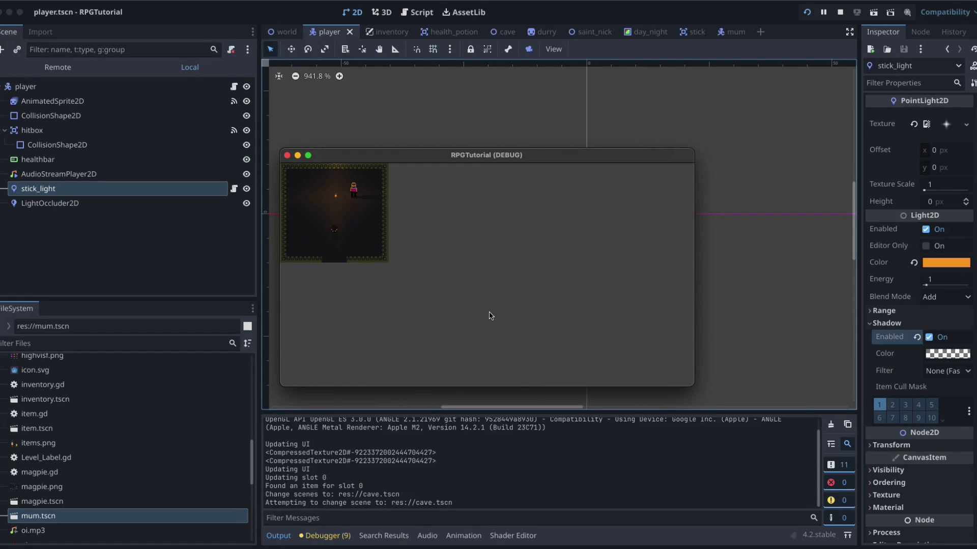
Walk the player through the cave and outdoors to see torch shadows, then close the game.
key("Up")
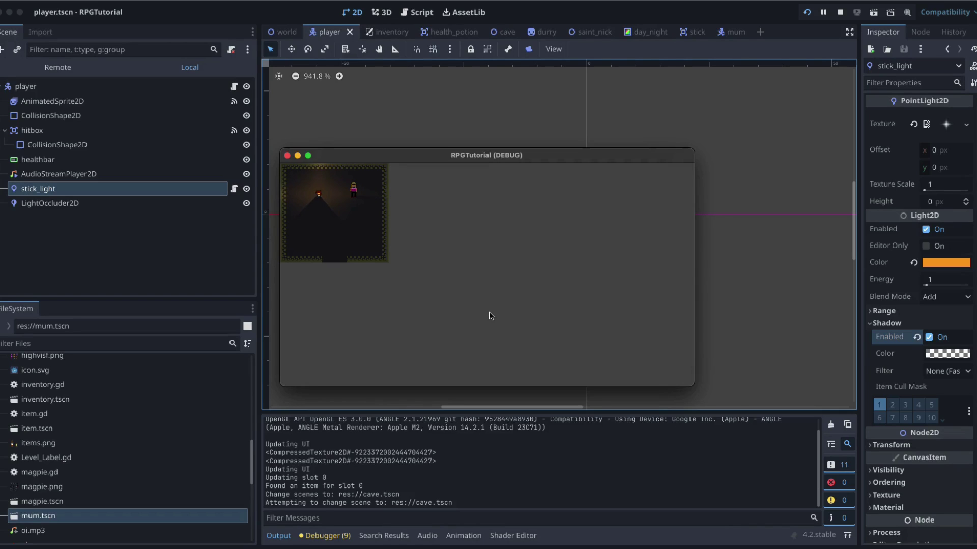
key("Down")
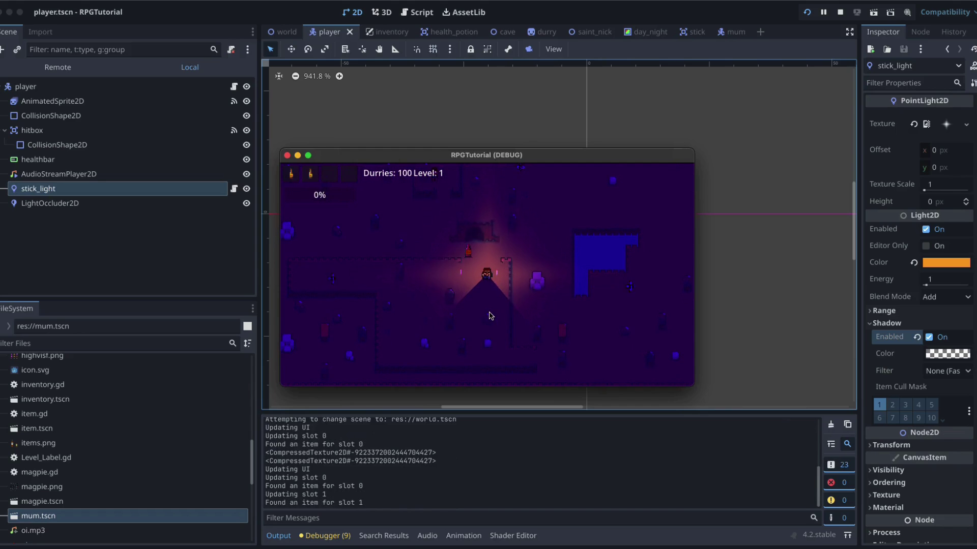
key("Up")
key("Right")
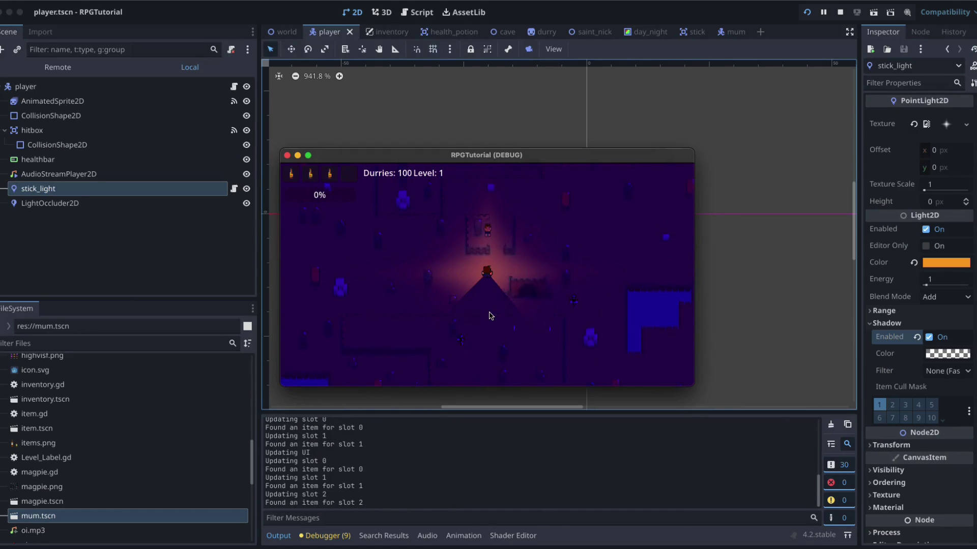
key("Up")
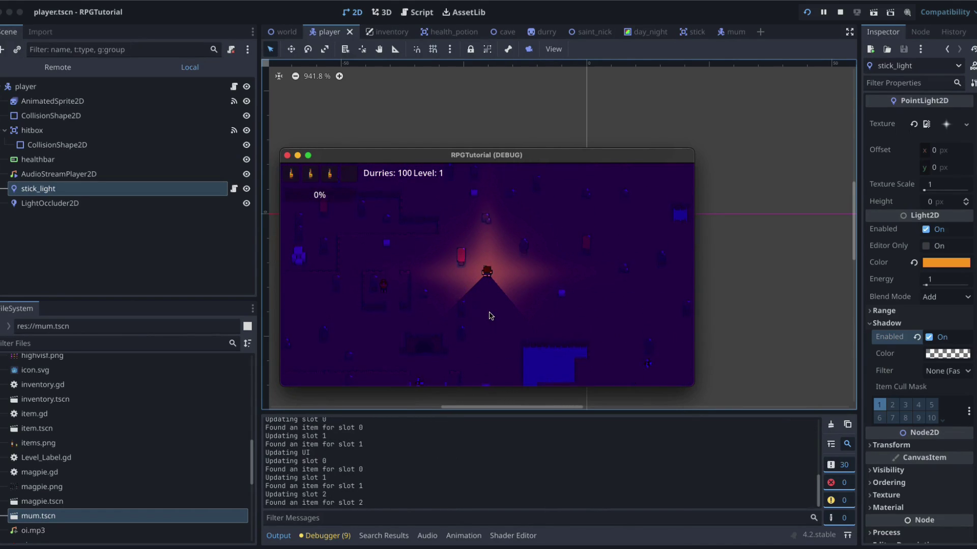
left_click(287, 155)
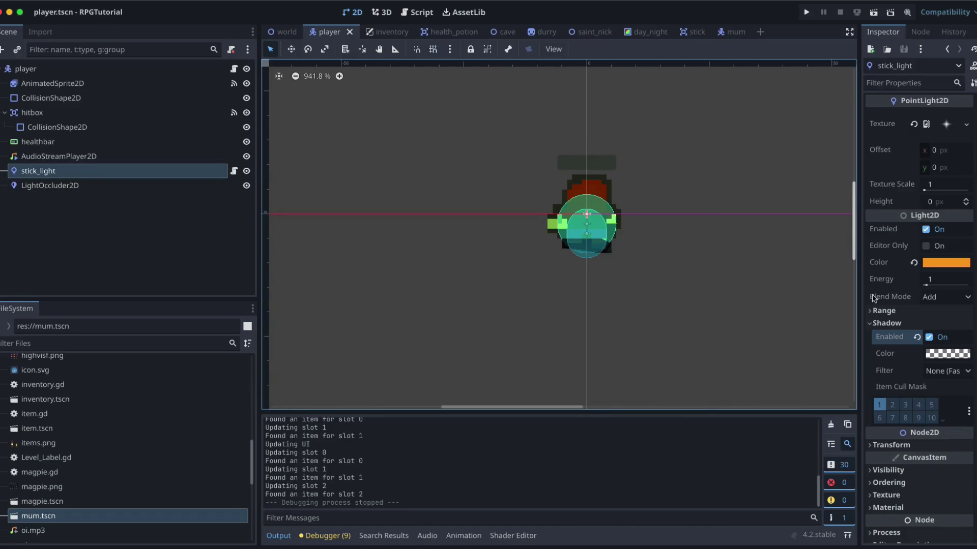
Untick Shadow Enabled on stick_light and collapse the Shadow section.
left_click(929, 337)
left_click(870, 323)
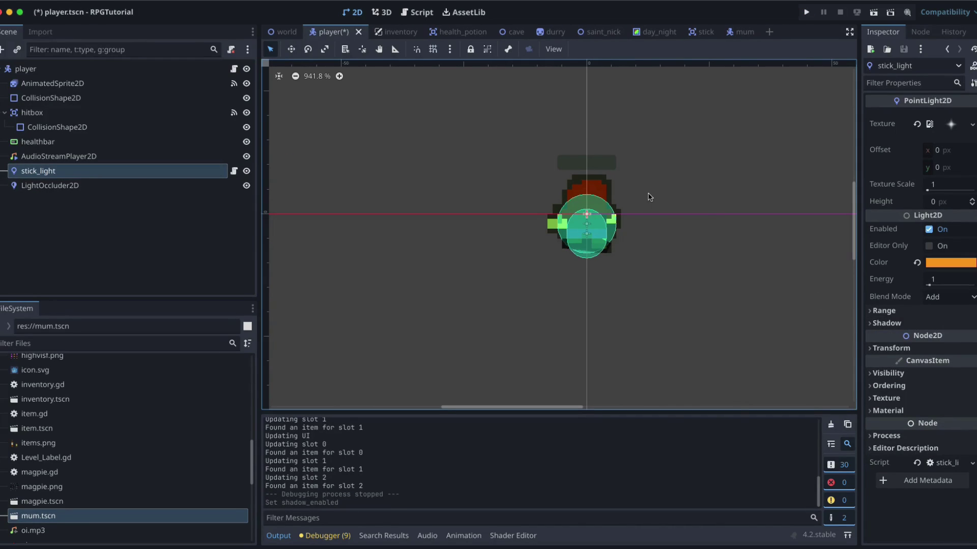